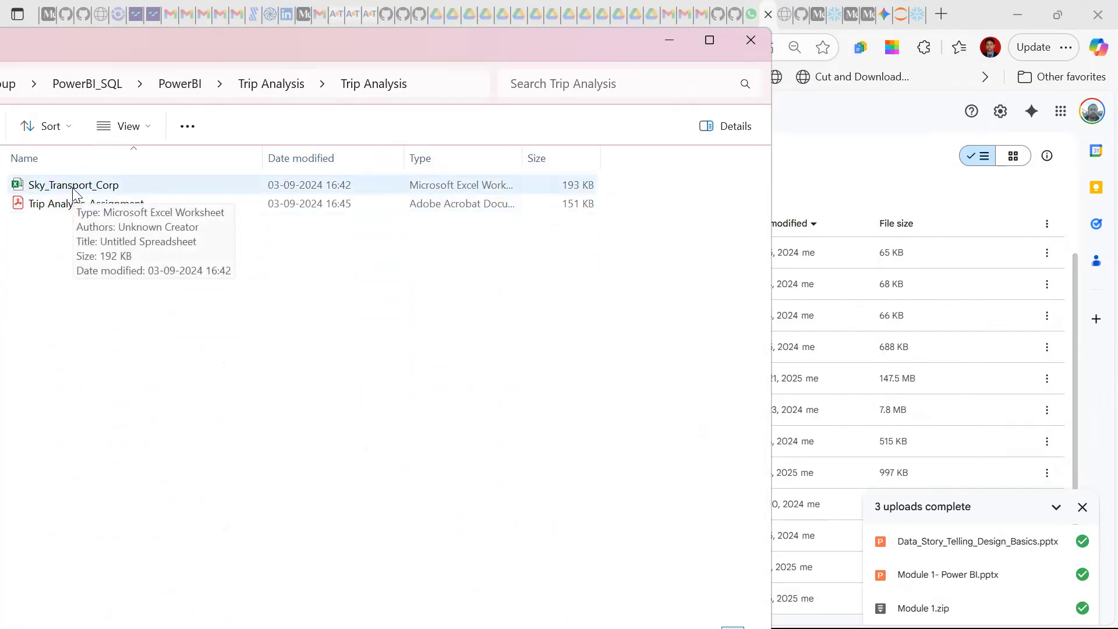
# Open the Trip Analysis_Assignment PDF and read the dashboard requirements down to the save instruction.
pyautogui.click(80, 204)
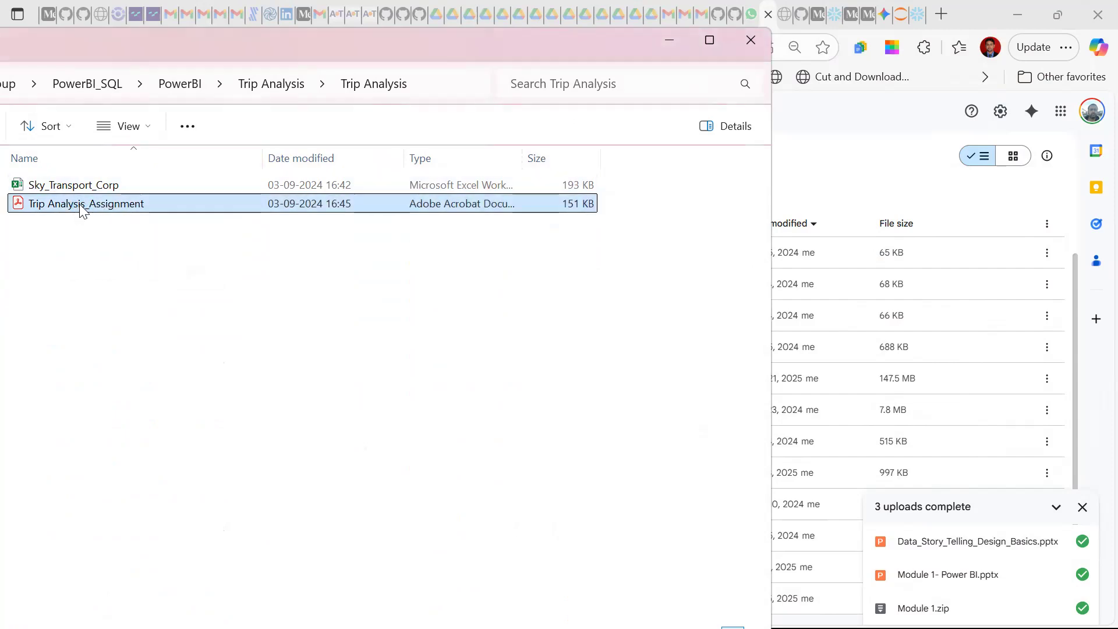
pyautogui.doubleClick(80, 204)
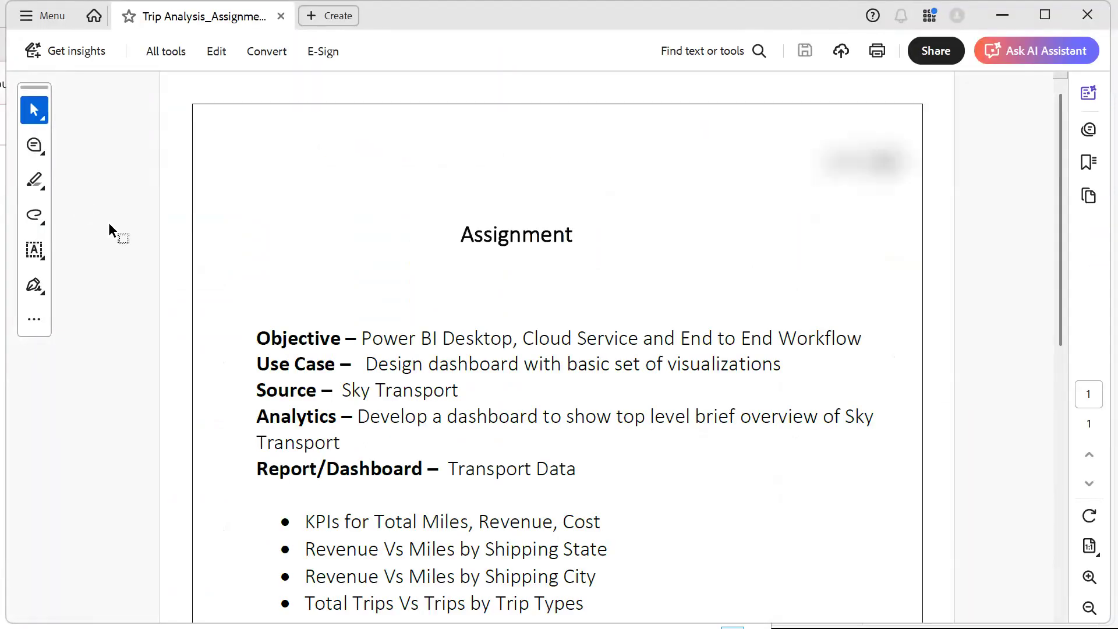
pyautogui.scroll(-2, 549, 412)
pyautogui.scroll(-2, 548, 379)
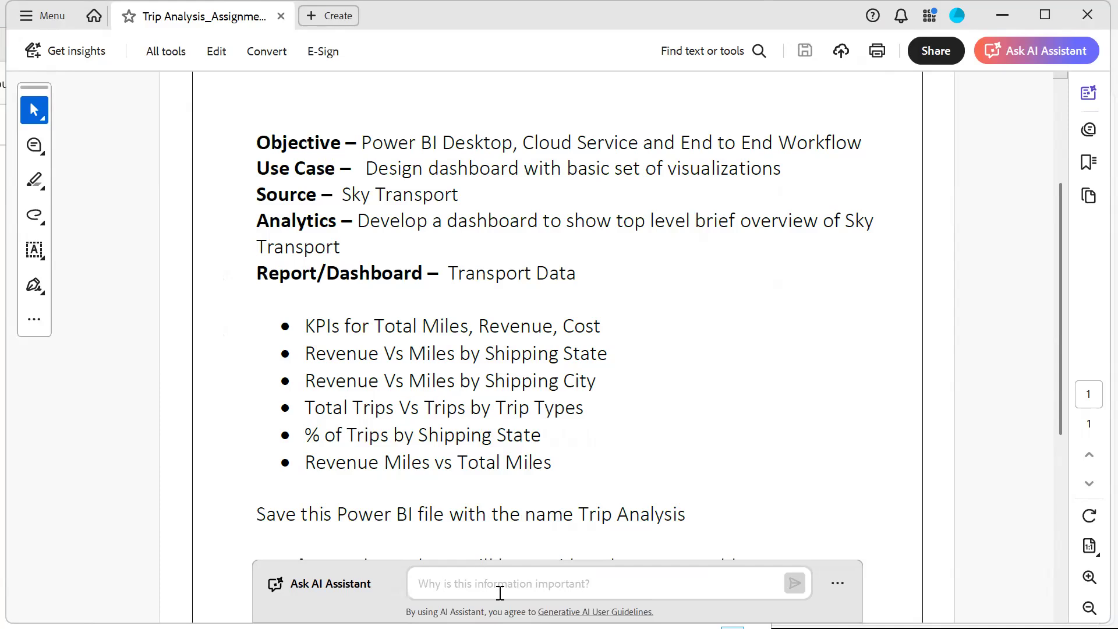
# Return to the Trip Analysis folder, go up to its parent folder and open the PowerBI_Project_Trip_Analysis_New report.
pyautogui.press('super')
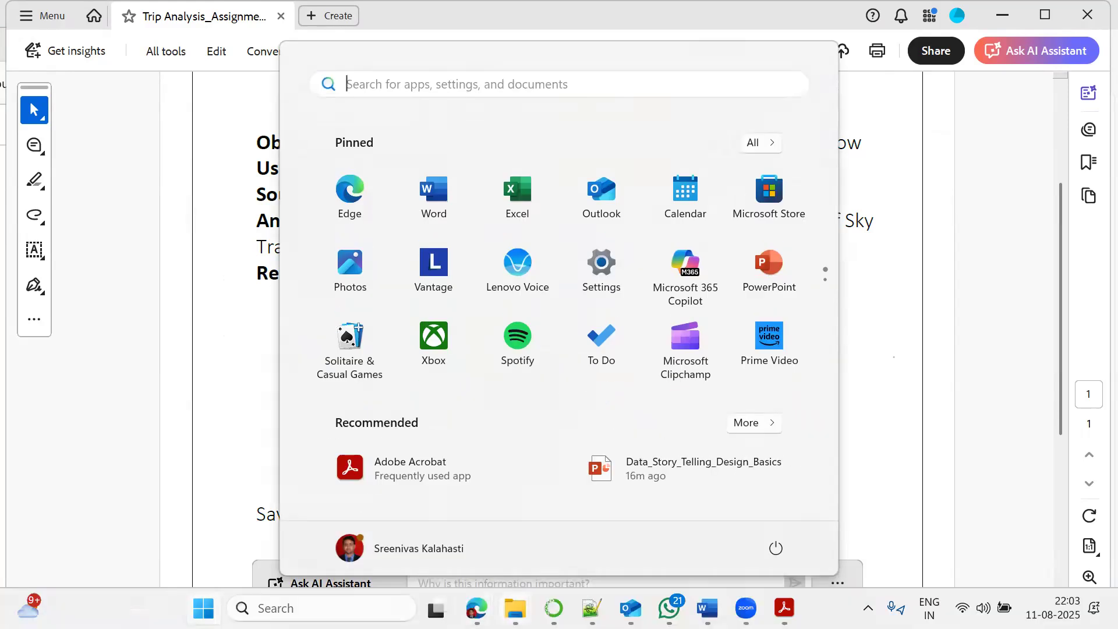
pyautogui.moveTo(516, 609)
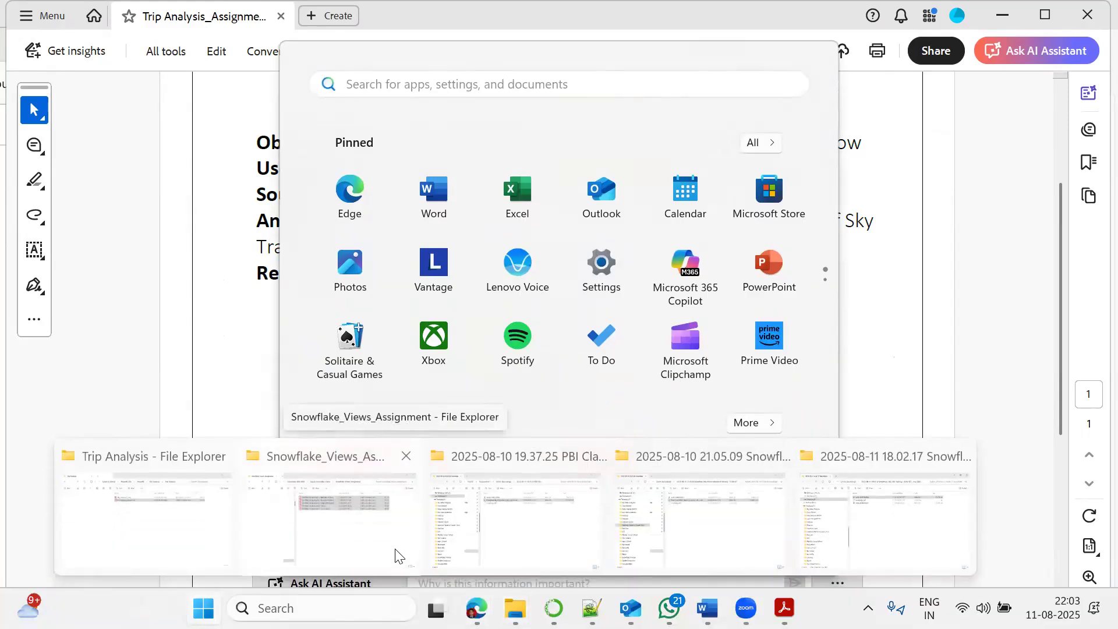
pyautogui.click(227, 545)
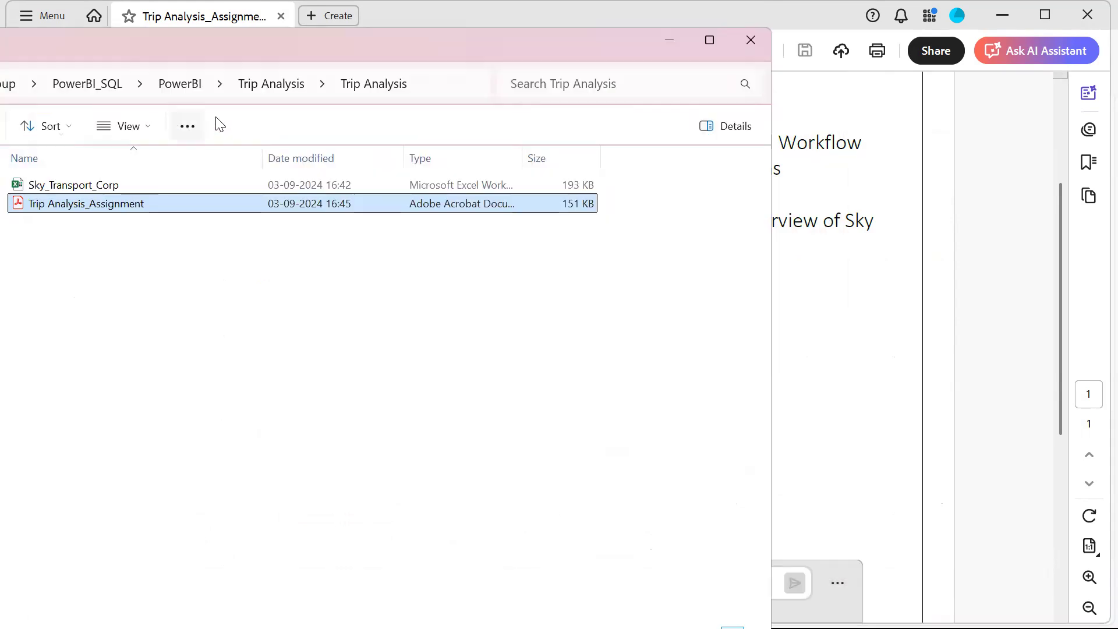
pyautogui.click(240, 88)
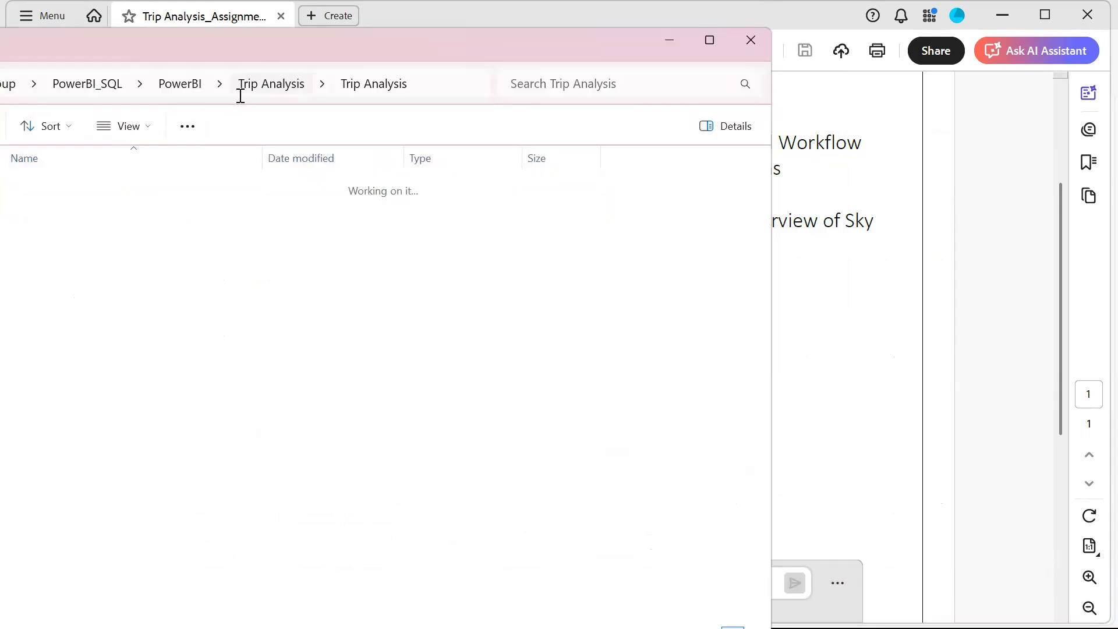
pyautogui.doubleClick(163, 222)
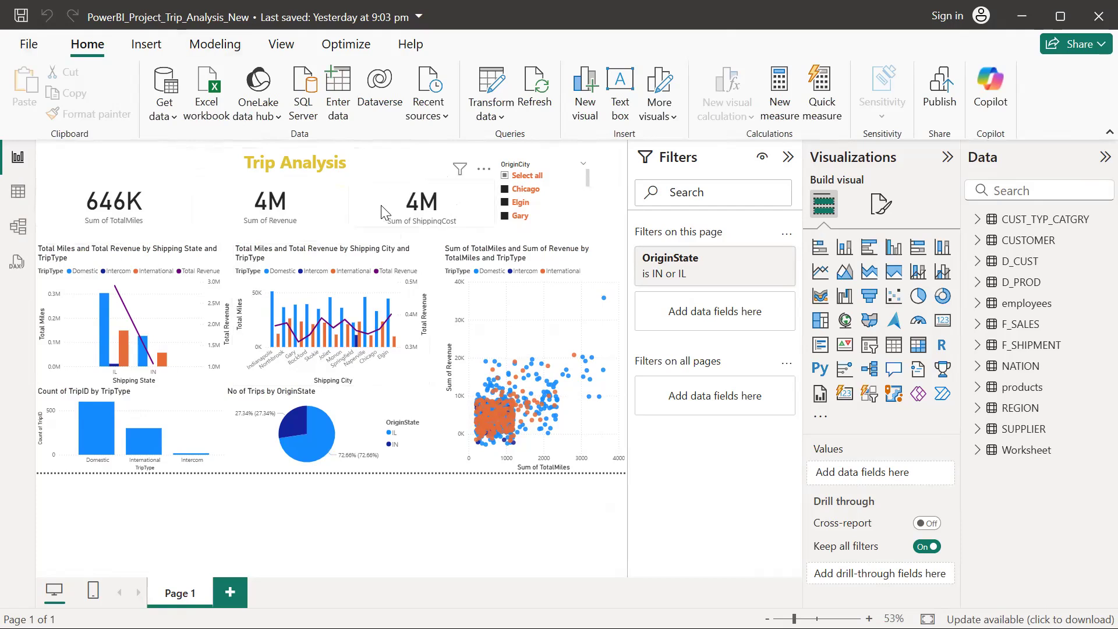
# Inspect the fields behind the TotalMiles, Revenue and ShippingCost cards, including the TotalMiles aggregation and the expanded Worksheet table.
pyautogui.click(109, 210)
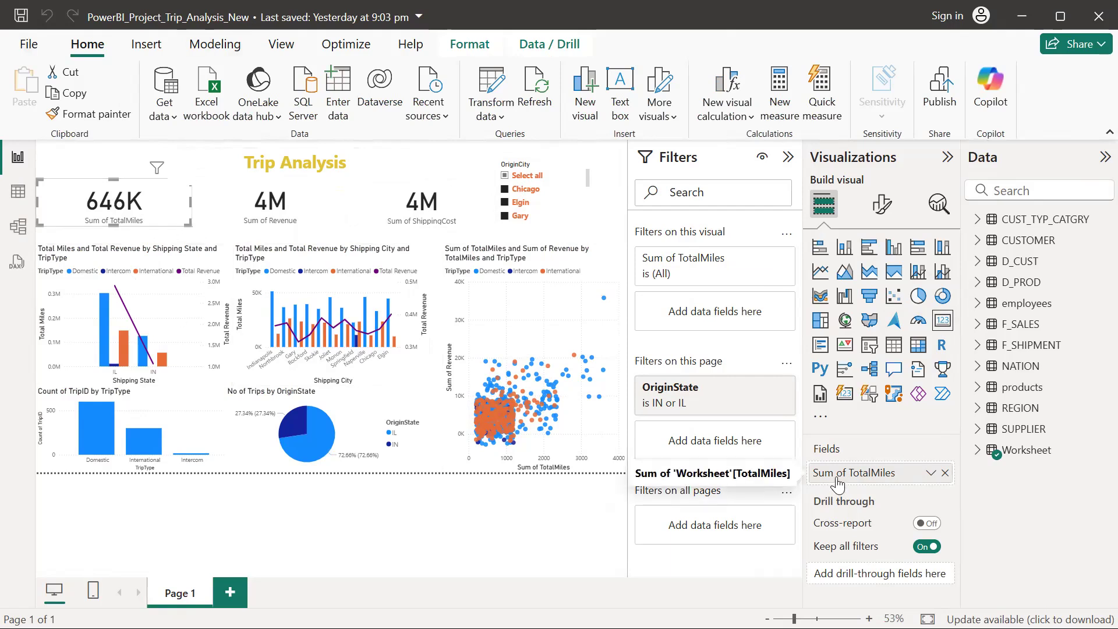
pyautogui.click(930, 473)
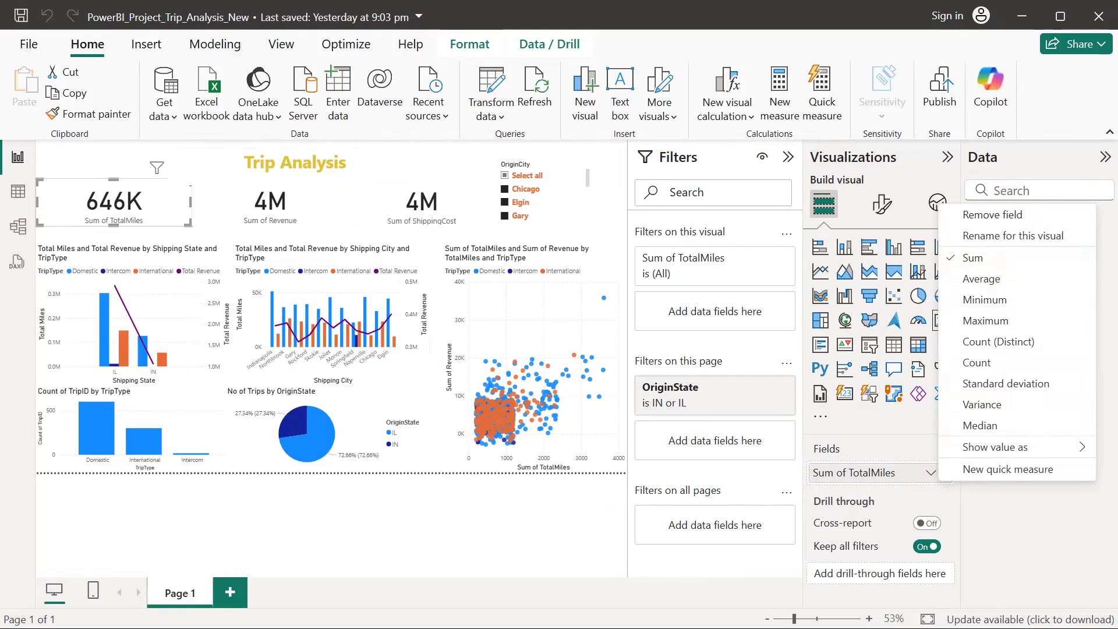
pyautogui.click(766, 537)
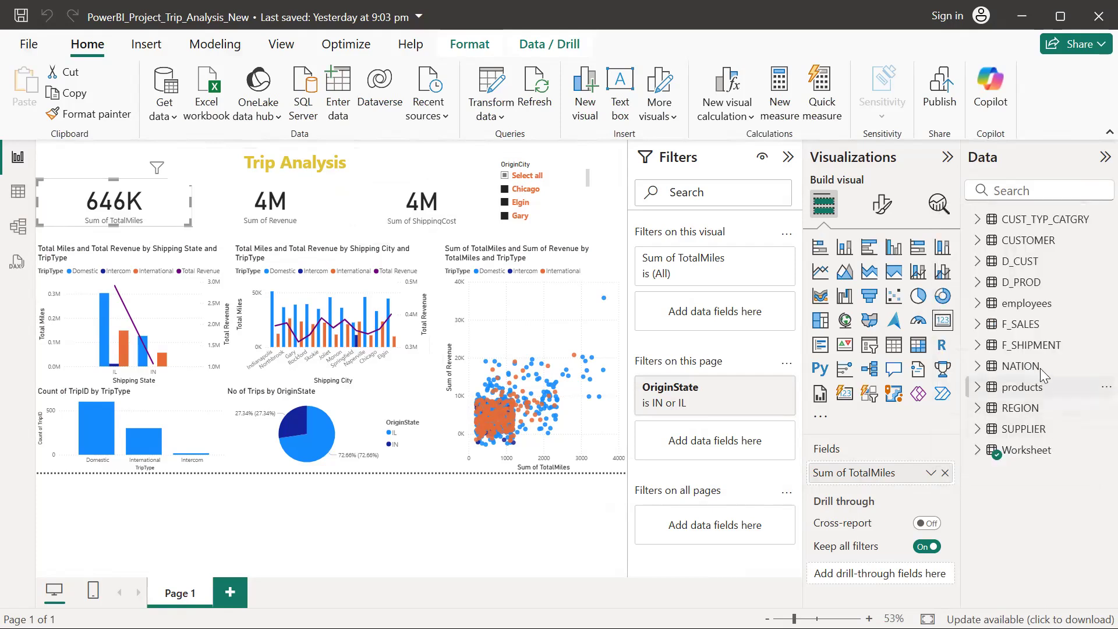
pyautogui.click(979, 452)
pyautogui.scroll(-5, 1031, 495)
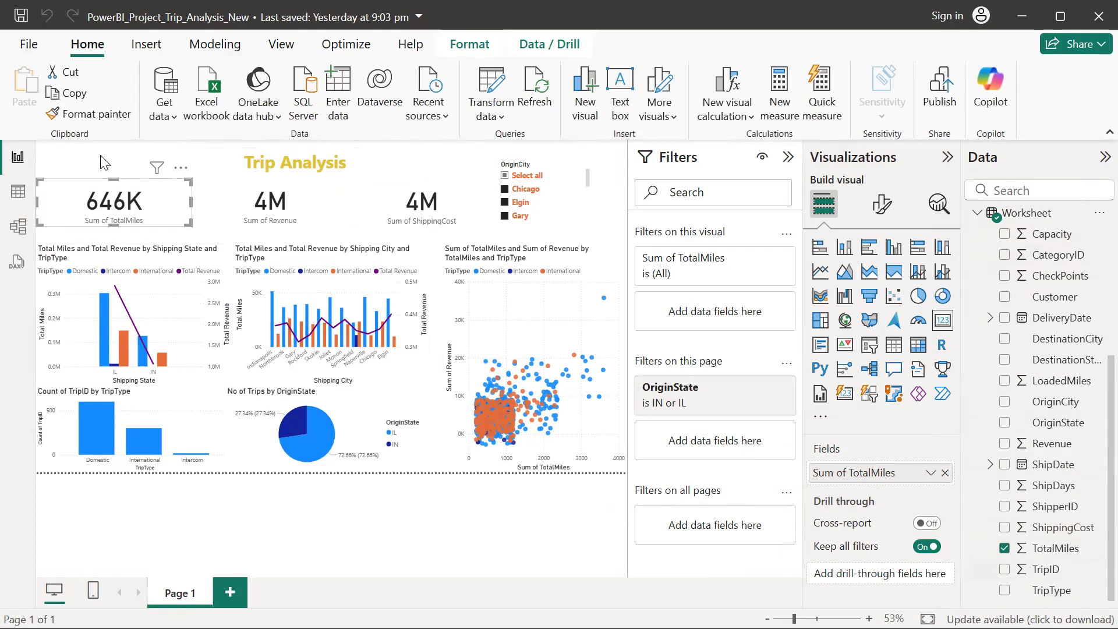
pyautogui.click(278, 198)
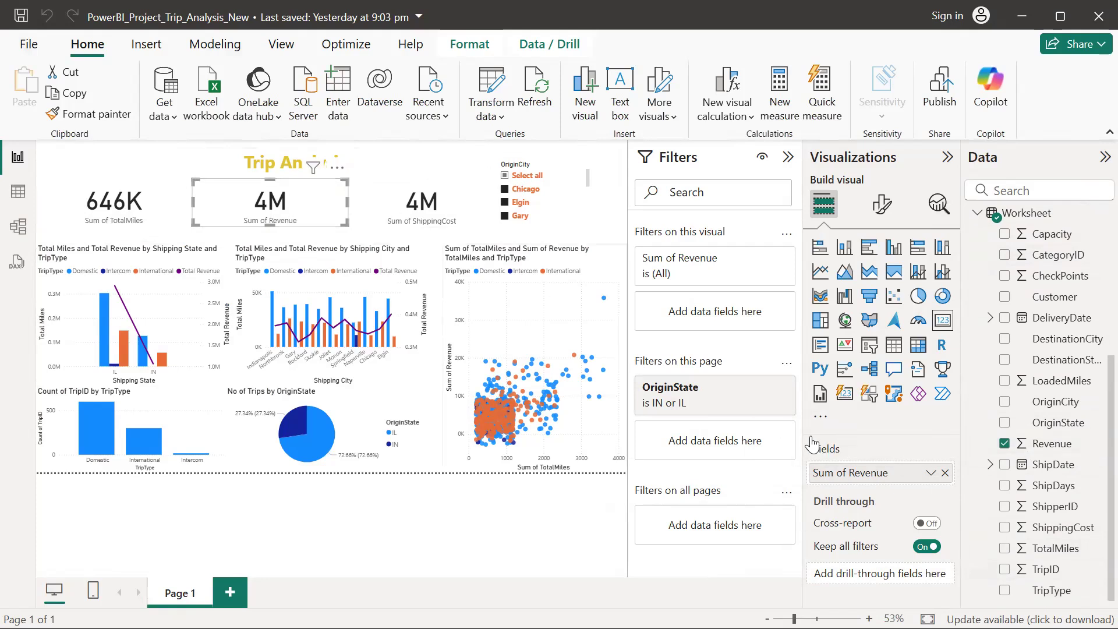
pyautogui.click(428, 201)
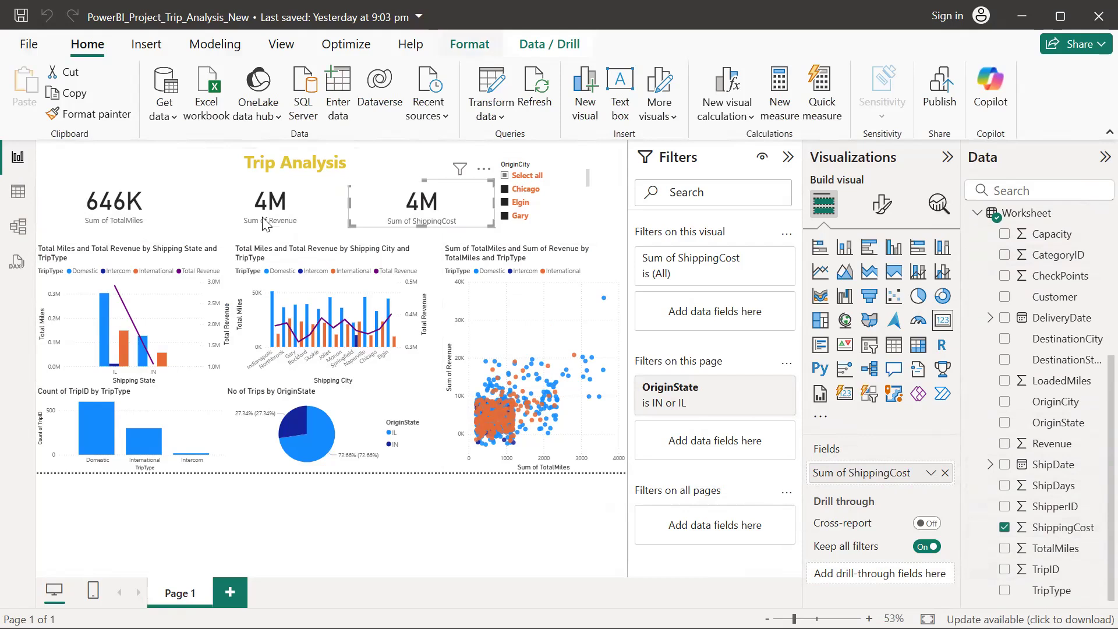
# Examine the Shipping State combo chart's axis fields and the aggregation options of Total Miles and Total Revenue.
pyautogui.click(142, 311)
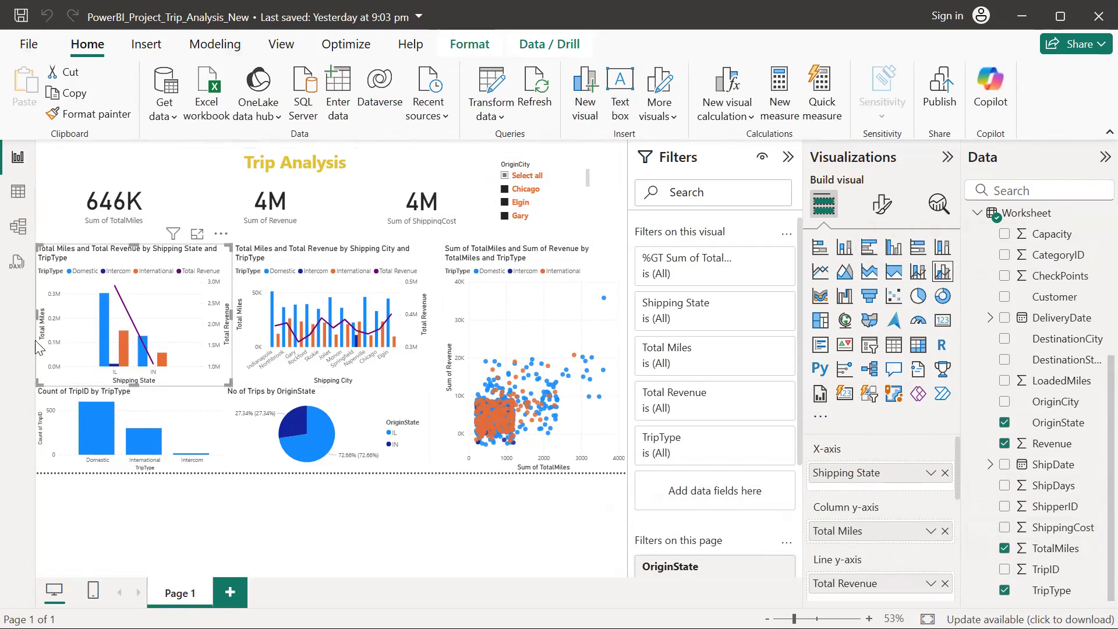
pyautogui.click(108, 326)
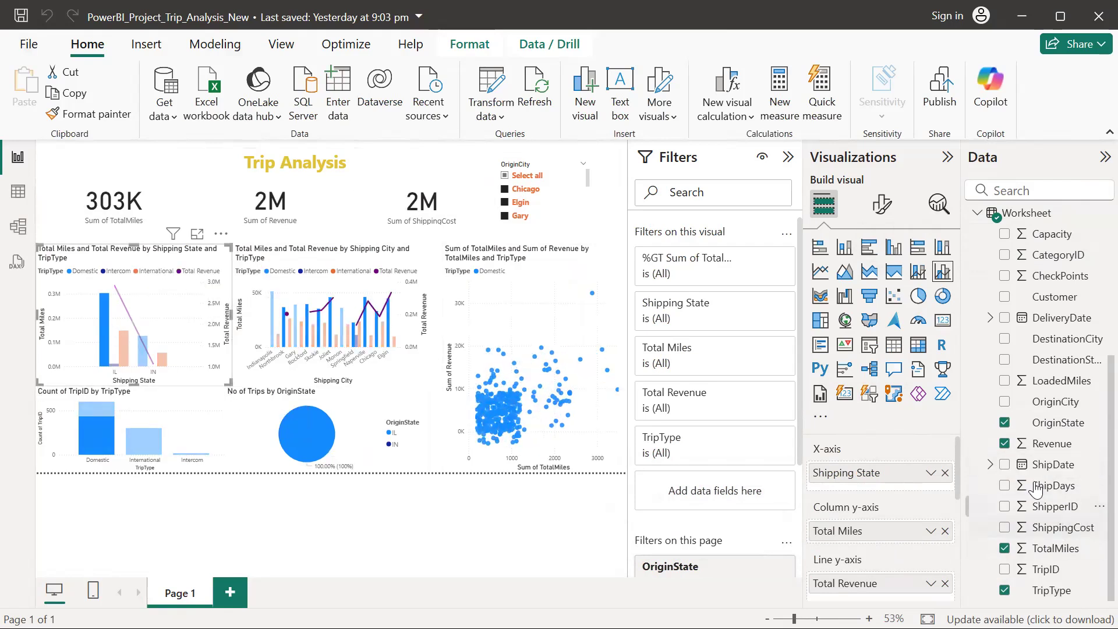
pyautogui.rightClick(916, 535)
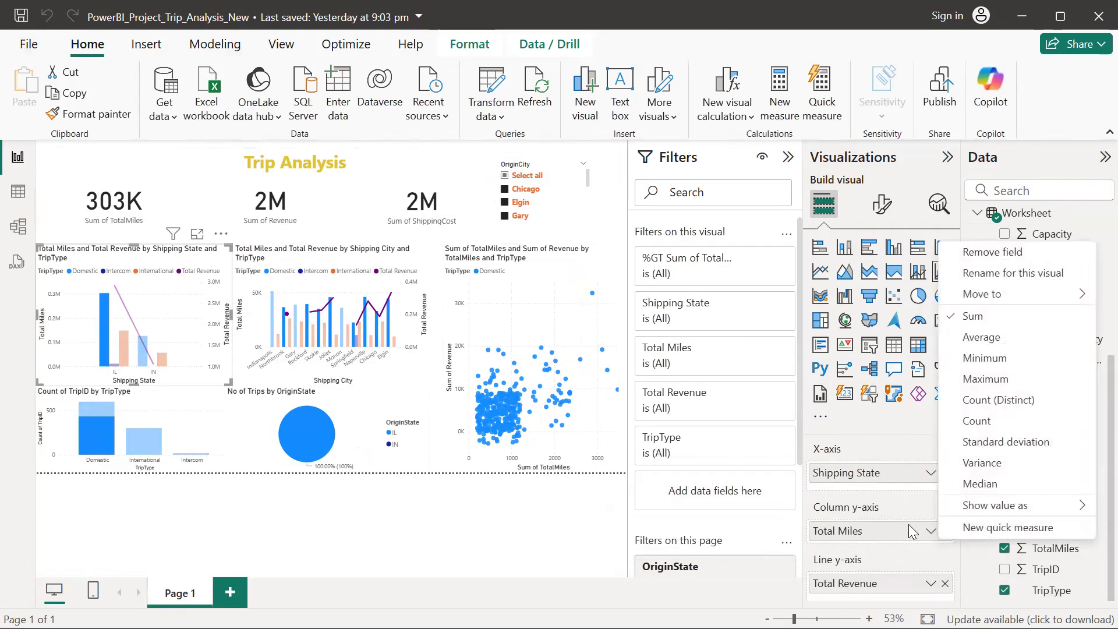
pyautogui.rightClick(933, 593)
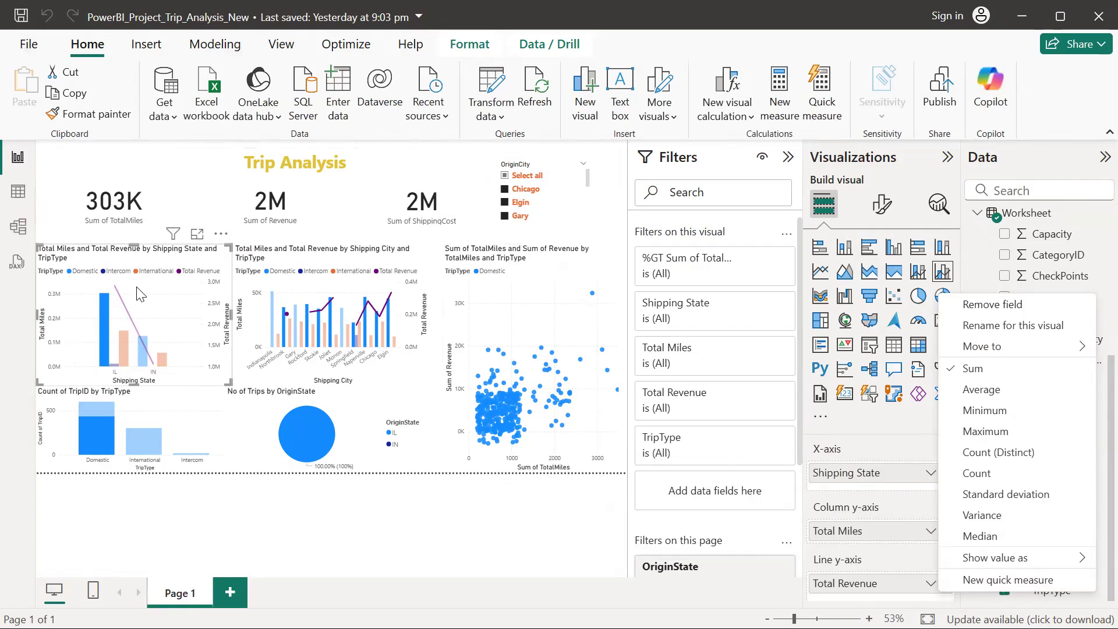
# Select all cities in the OriginCity slicer and clear the bar highlighting in the Shipping City chart.
pyautogui.click(367, 319)
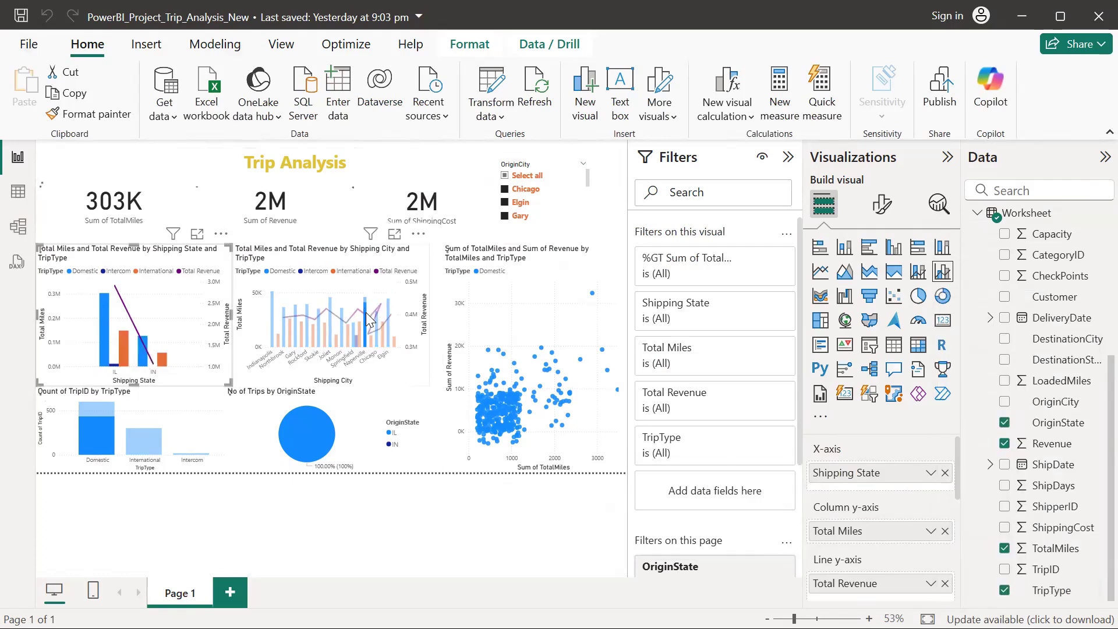
pyautogui.click(336, 343)
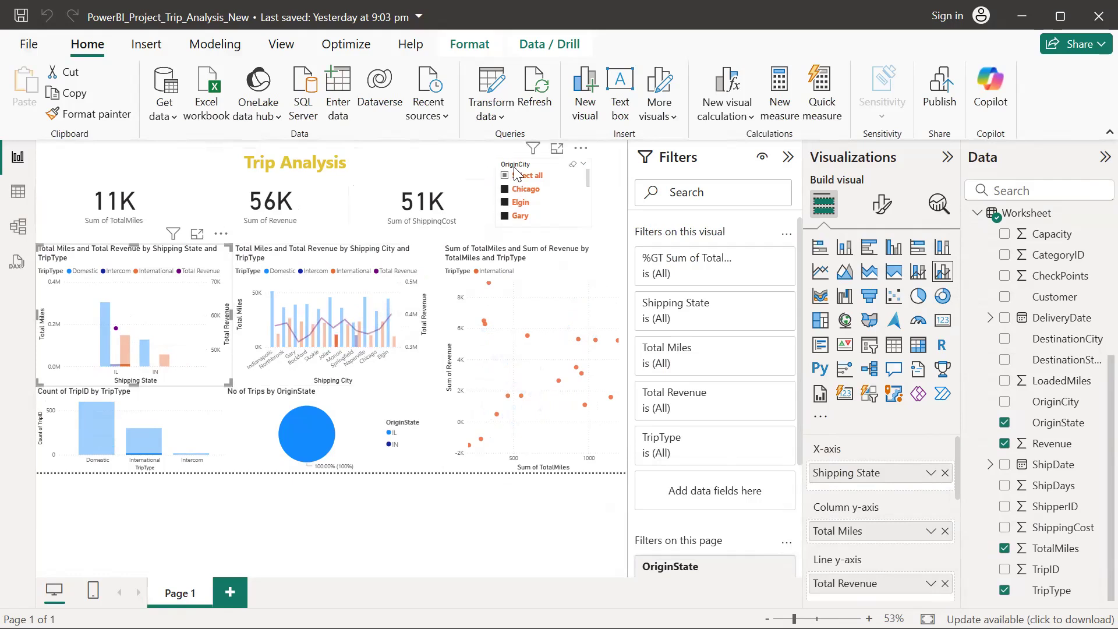
pyautogui.click(508, 180)
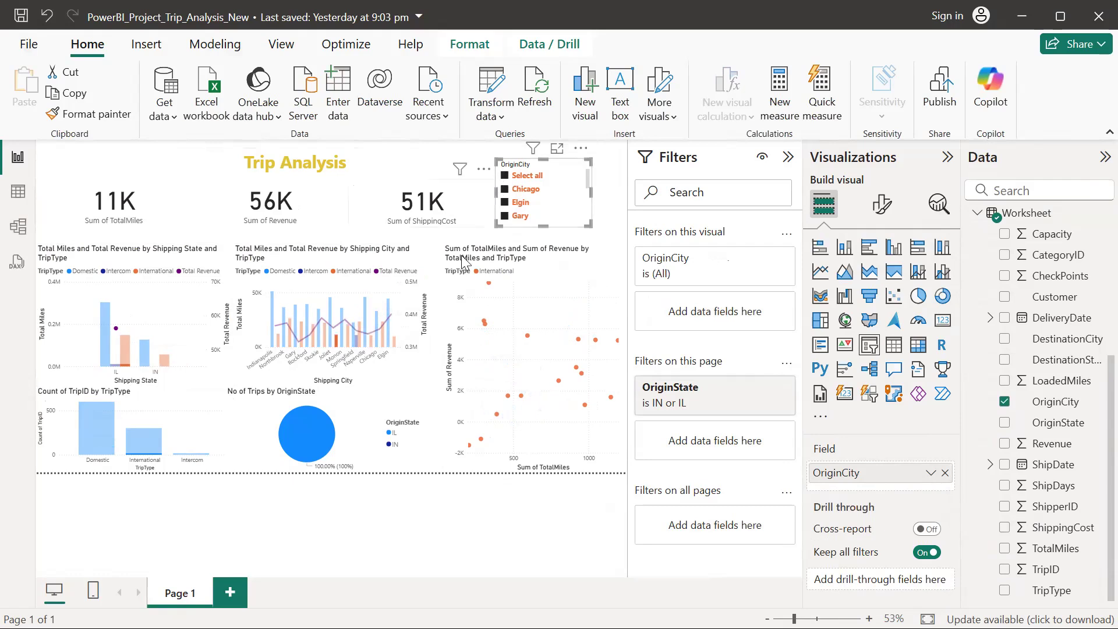
pyautogui.click(276, 357)
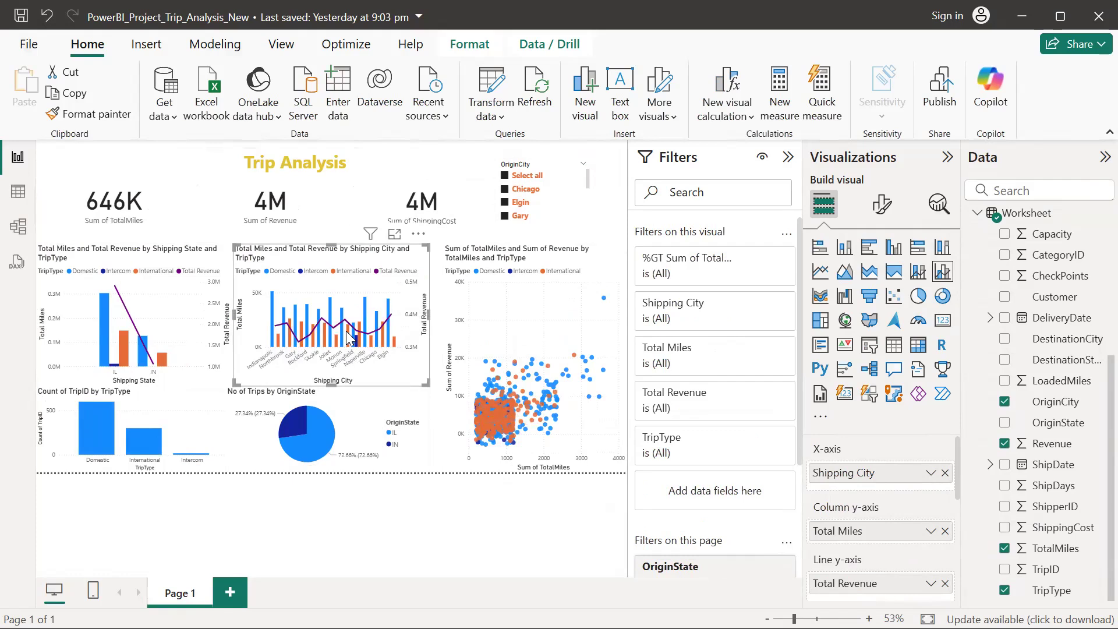
# Examine the Shipping City combo chart's axis and legend fields and the miles and revenue details of individual cities.
pyautogui.moveTo(320, 337)
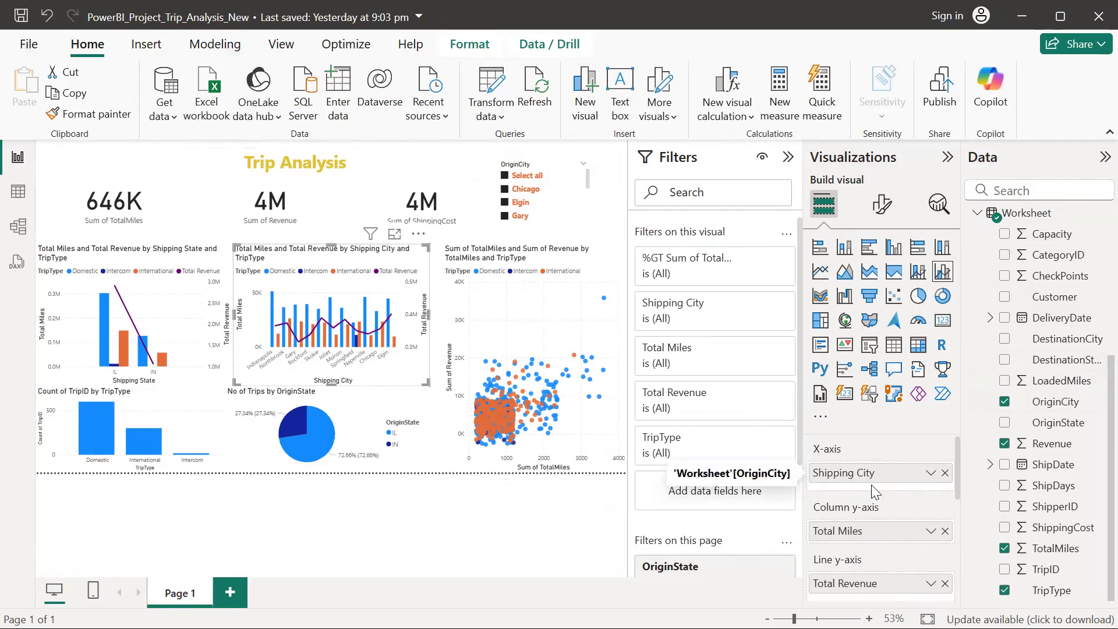
pyautogui.scroll(-3, 920, 551)
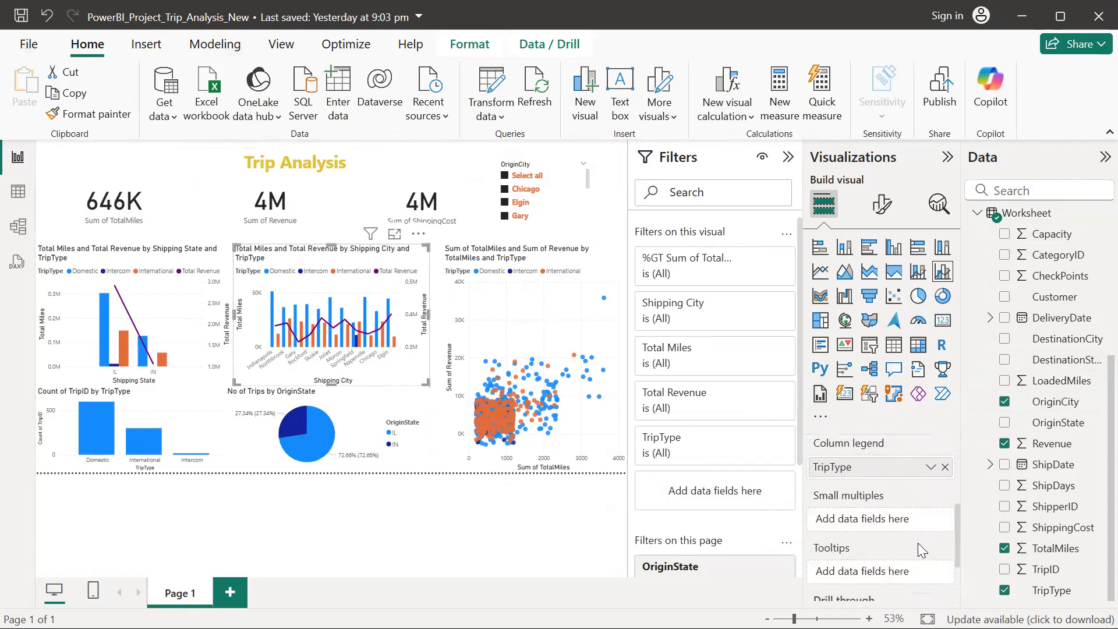
pyautogui.scroll(2, 919, 549)
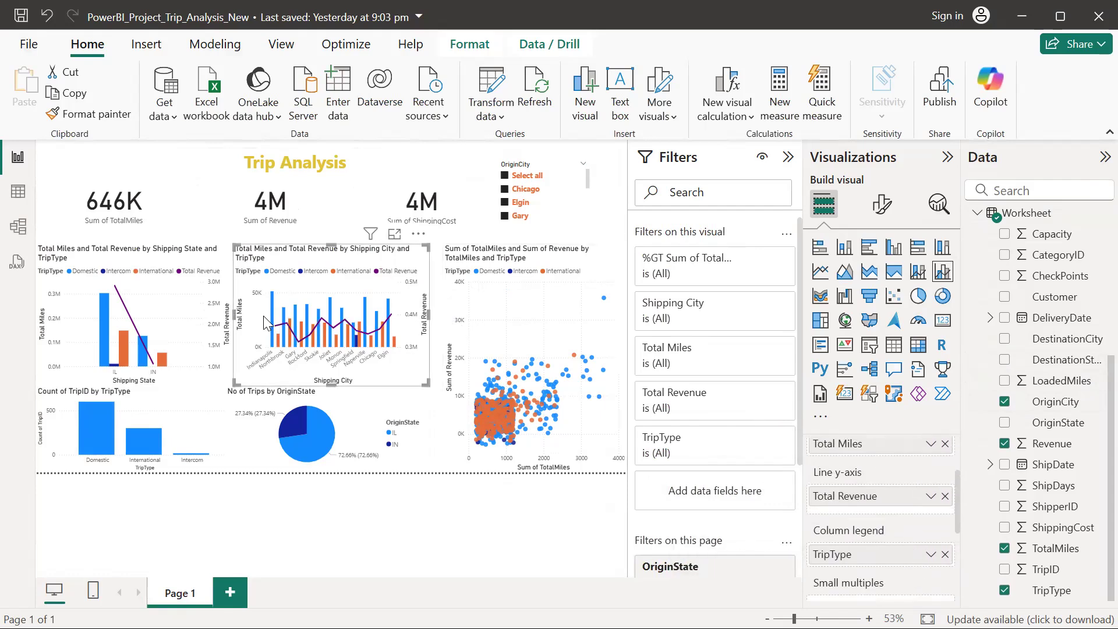
pyautogui.moveTo(274, 318)
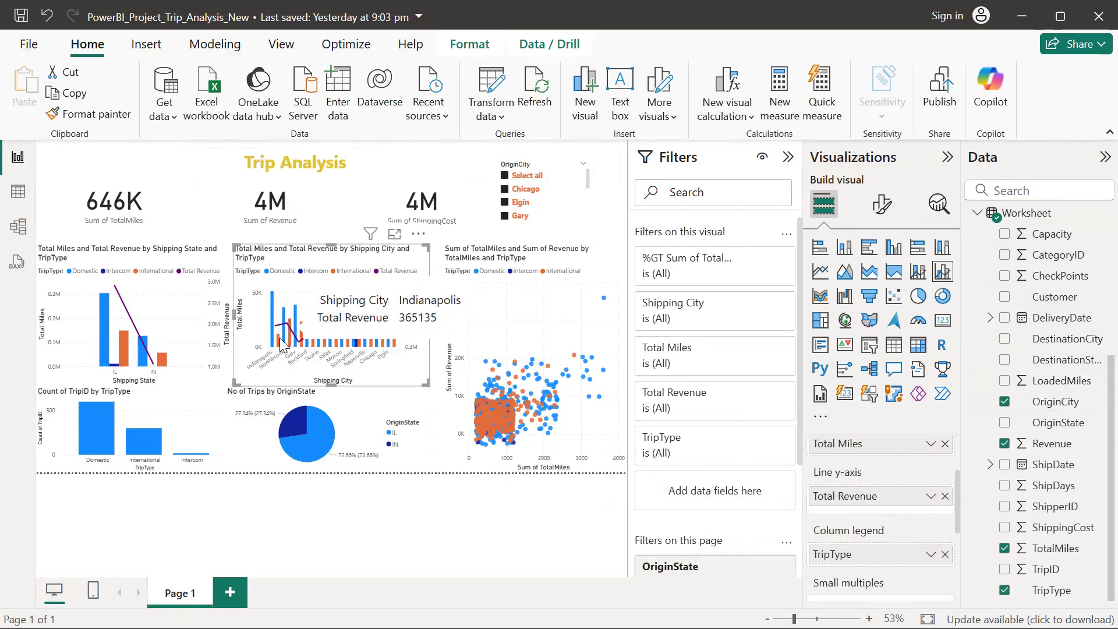
pyautogui.moveTo(280, 345)
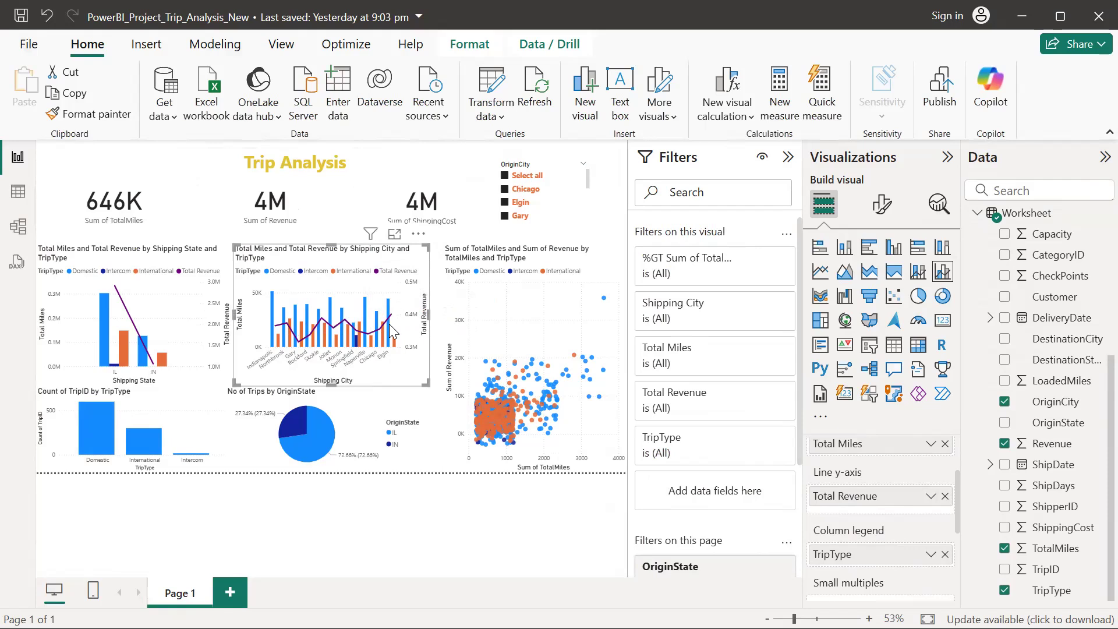
pyautogui.moveTo(387, 316)
pyautogui.moveTo(292, 328)
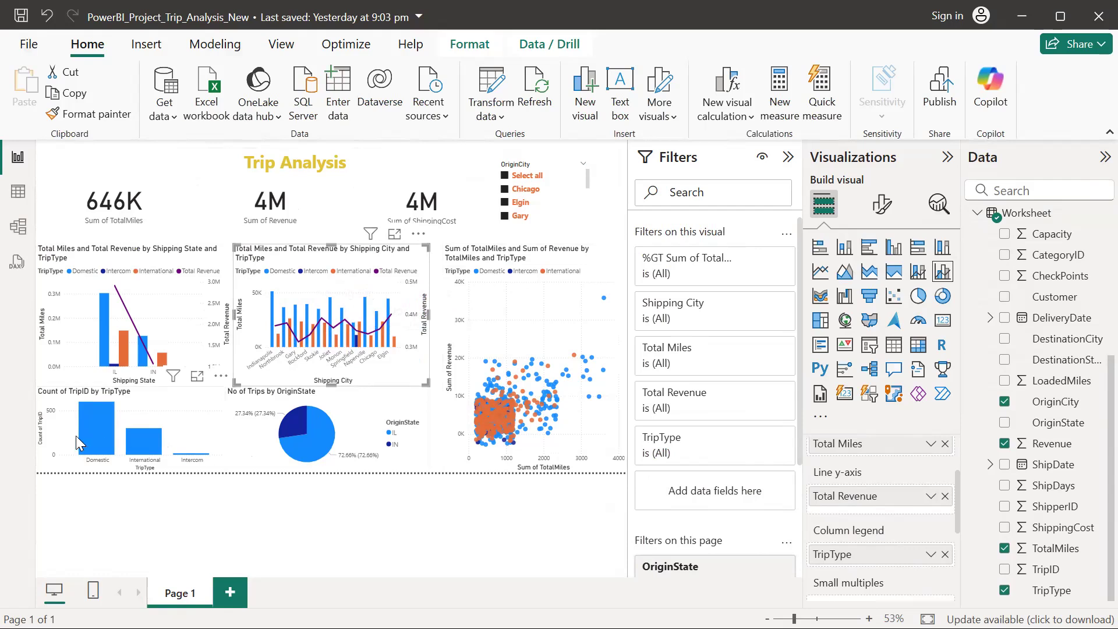
# Check the trip counts for the Domestic and International trip types and the pie chart of trips by origin state.
pyautogui.moveTo(94, 425)
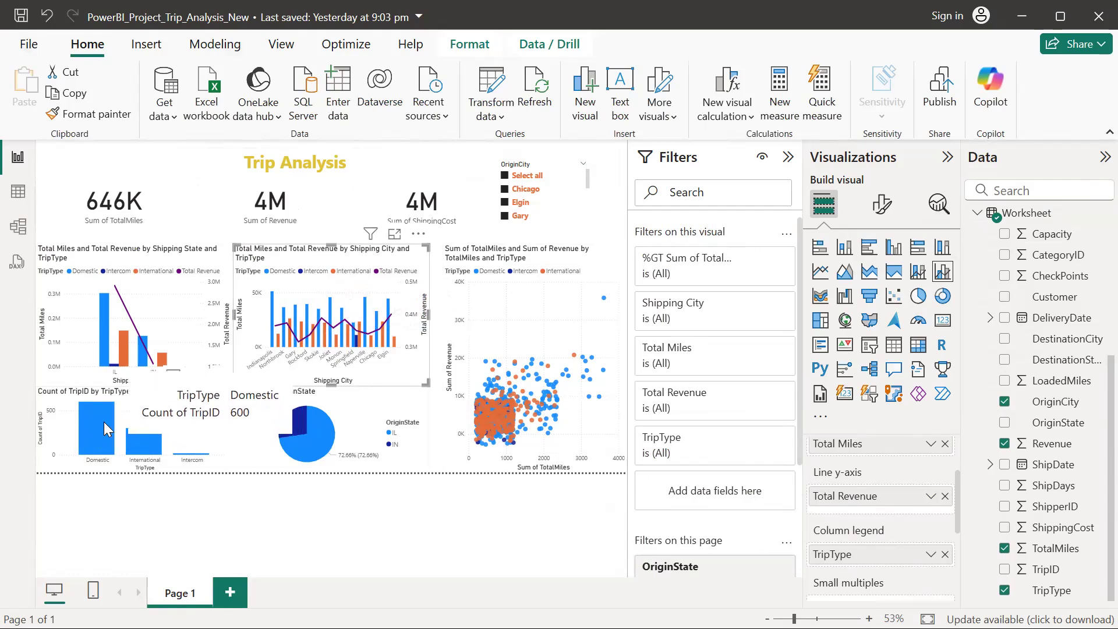
pyautogui.moveTo(143, 448)
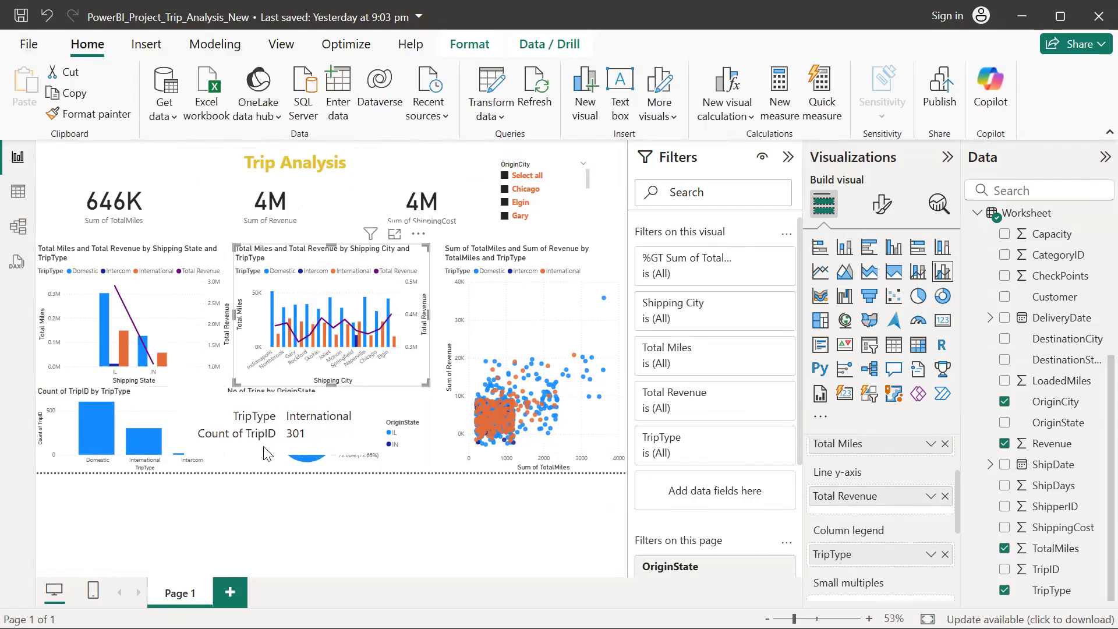
pyautogui.moveTo(309, 421)
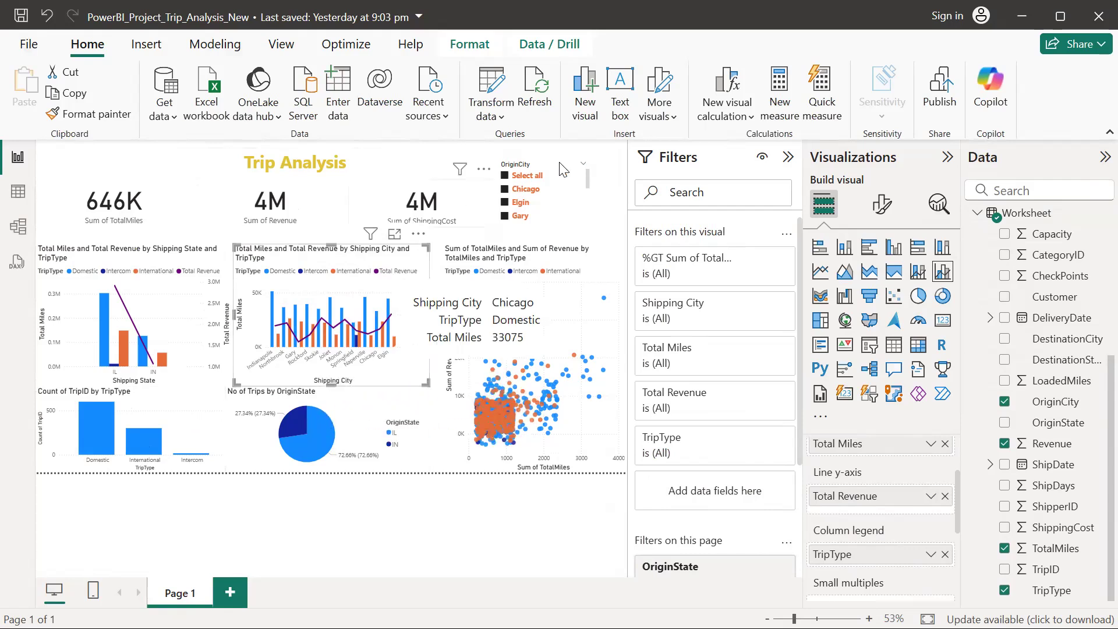
# Turn the Select all option of the OriginCity slicer off and back on.
pyautogui.moveTo(587, 181)
pyautogui.mouseDown()
pyautogui.moveTo(582, 232)
pyautogui.moveTo(583, 175)
pyautogui.mouseUp()
pyautogui.click(583, 179)
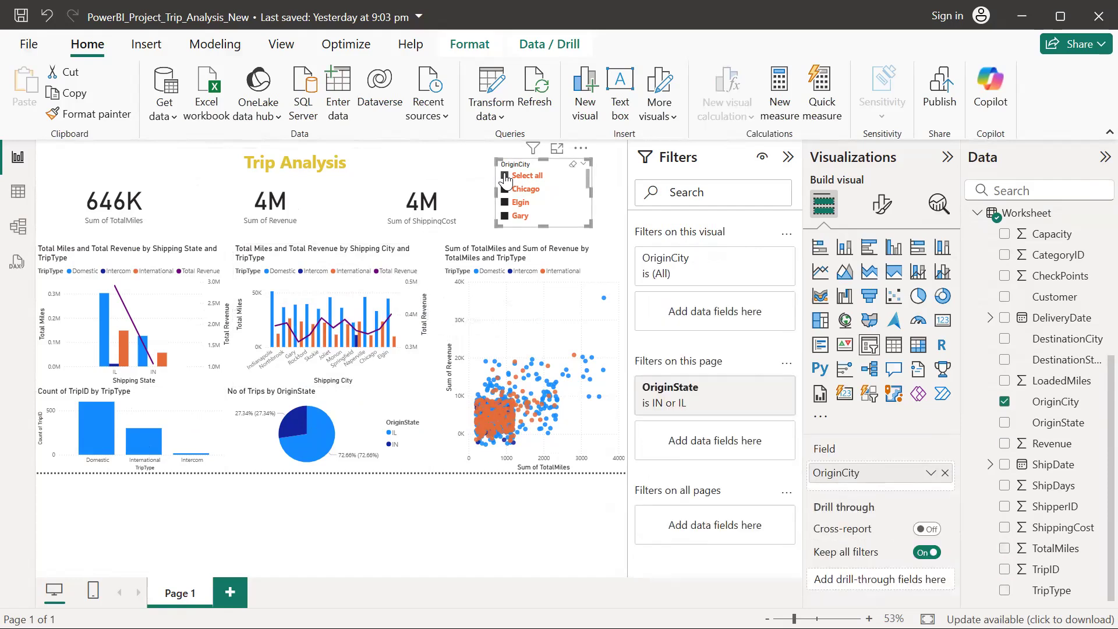
pyautogui.click(507, 178)
pyautogui.click(507, 178)
# Toggle the IL slice highlight in the No of Trips by OriginState pie chart and add DestinationState to its details.
pyautogui.click(313, 448)
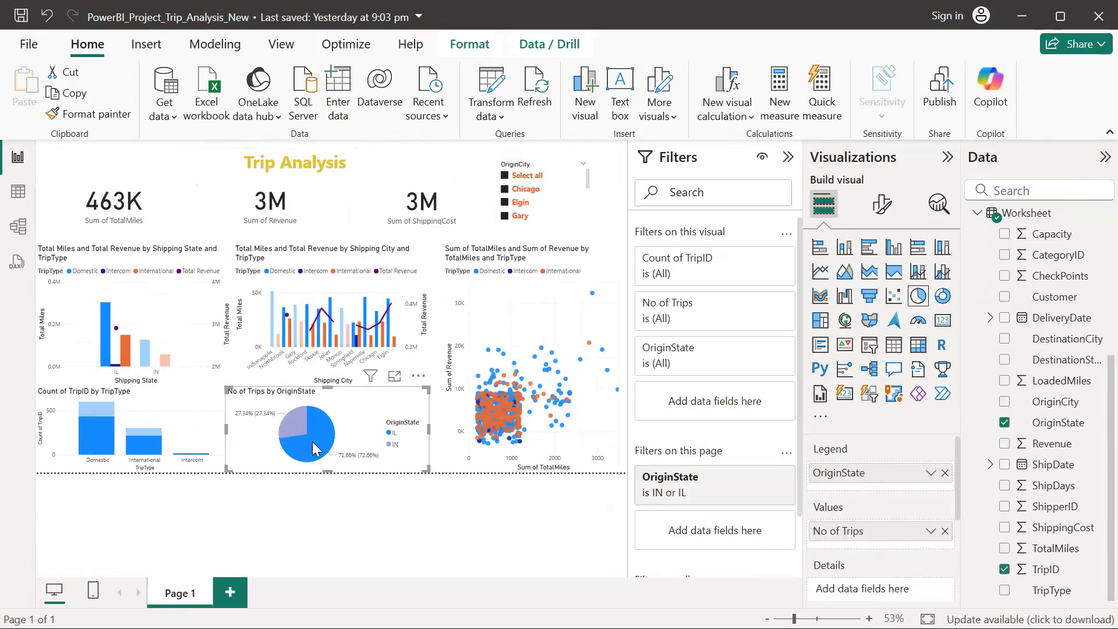
pyautogui.click(313, 448)
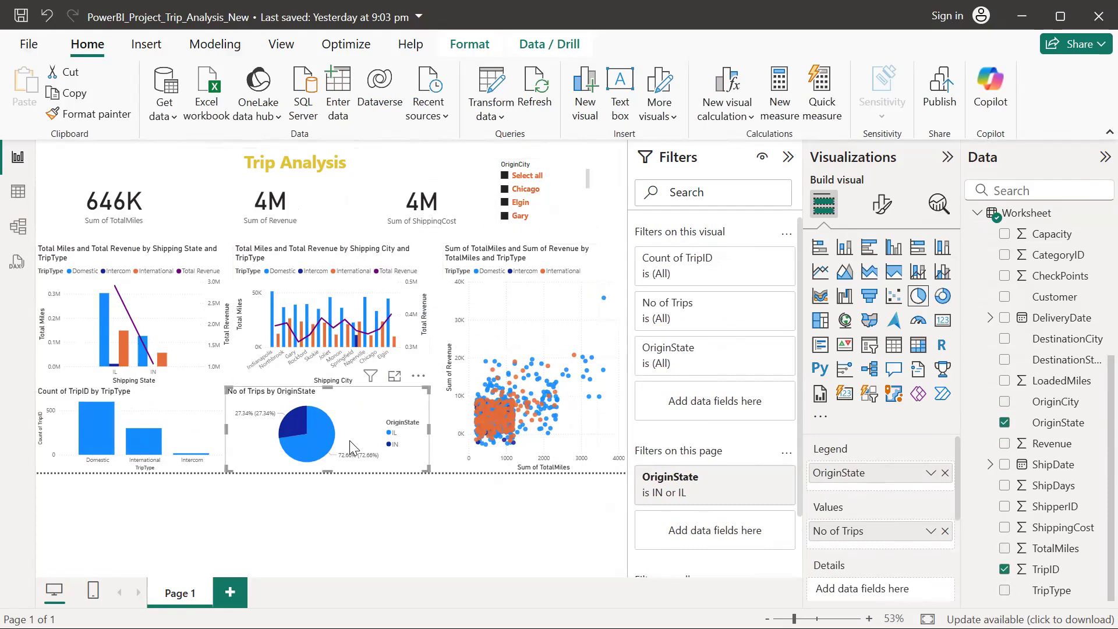
pyautogui.moveTo(325, 439)
pyautogui.click(1005, 361)
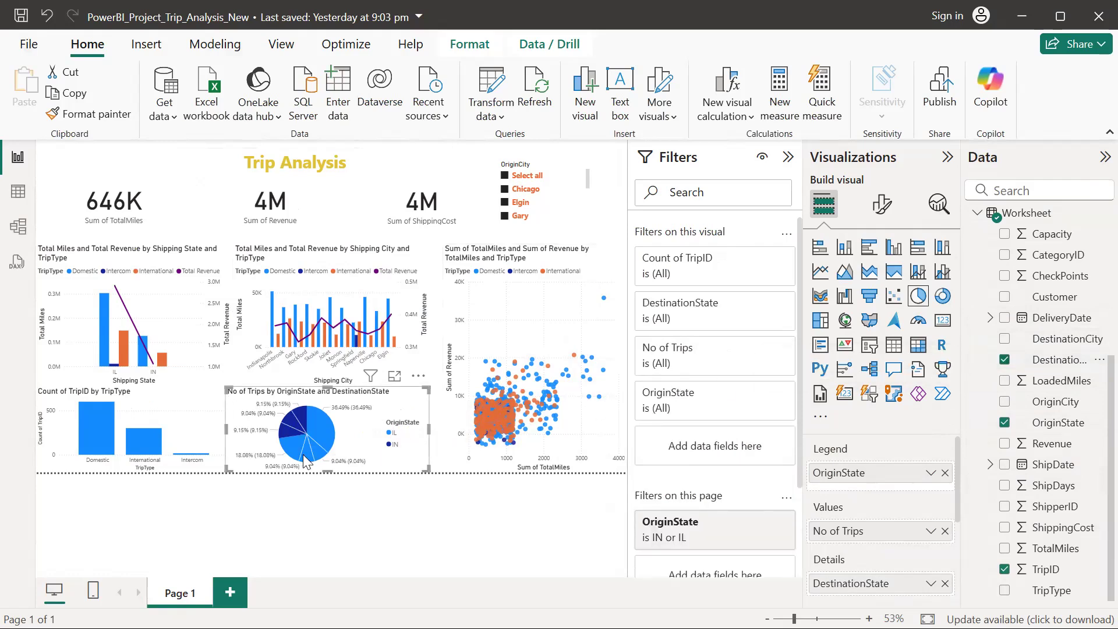
# Replace Shipping State with DestinationState on the x-axis of the miles and revenue by state combo chart.
pyautogui.moveTo(305, 461)
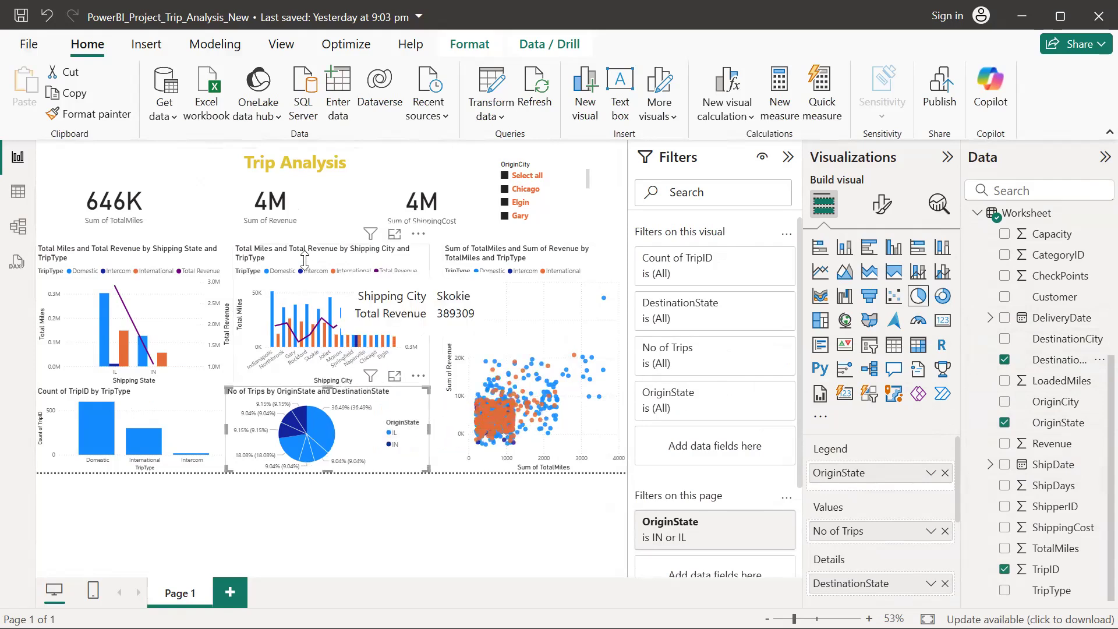
pyautogui.click(150, 260)
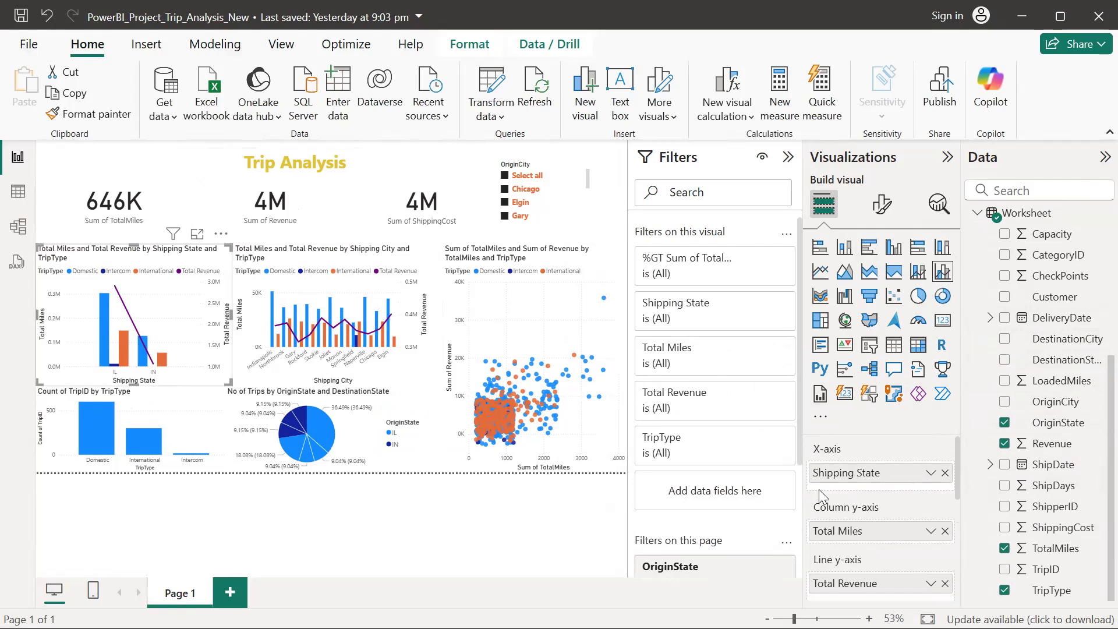
pyautogui.click(1006, 362)
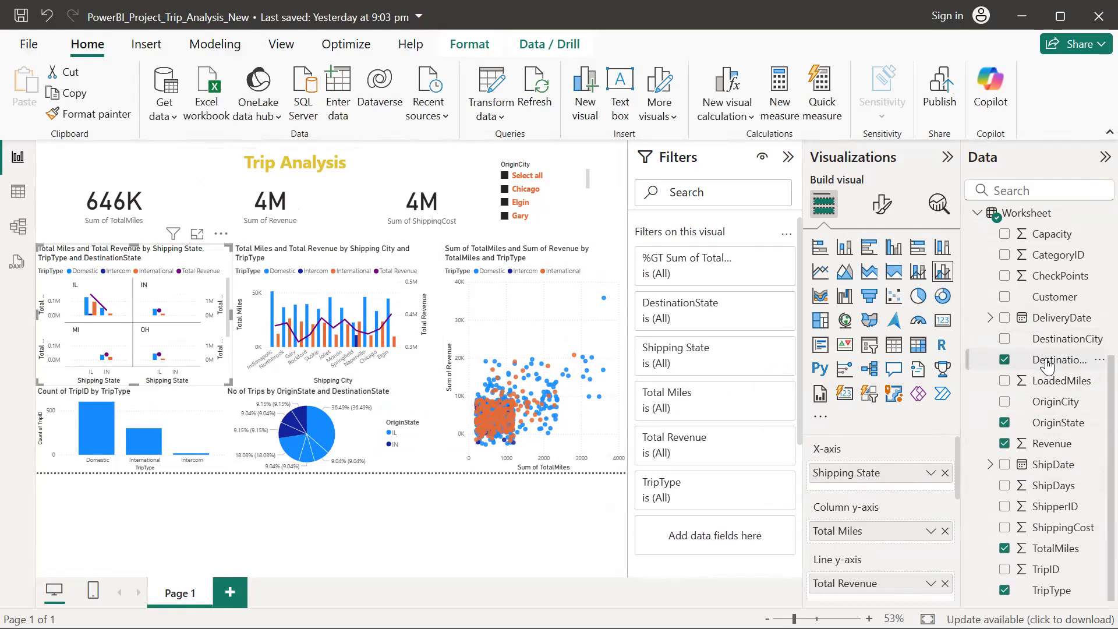
pyautogui.click(1006, 362)
pyautogui.moveTo(1016, 422); pyautogui.dragTo(937, 478)
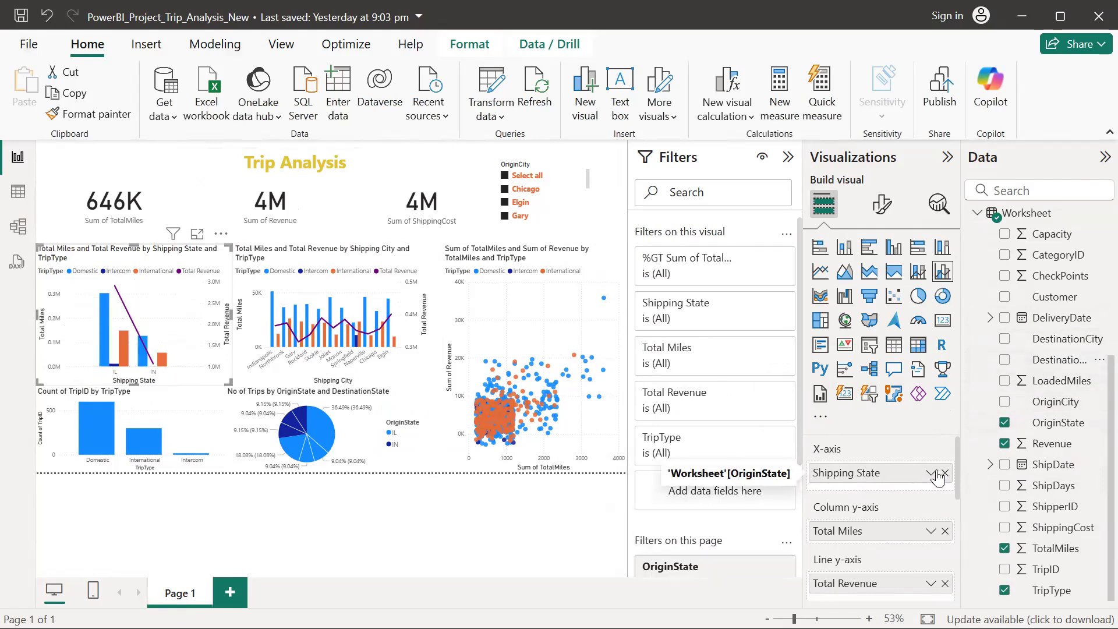
pyautogui.scroll(-3, 921, 540)
pyautogui.scroll(3, 921, 540)
pyautogui.moveTo(922, 540); pyautogui.dragTo(932, 475)
pyautogui.click(945, 473)
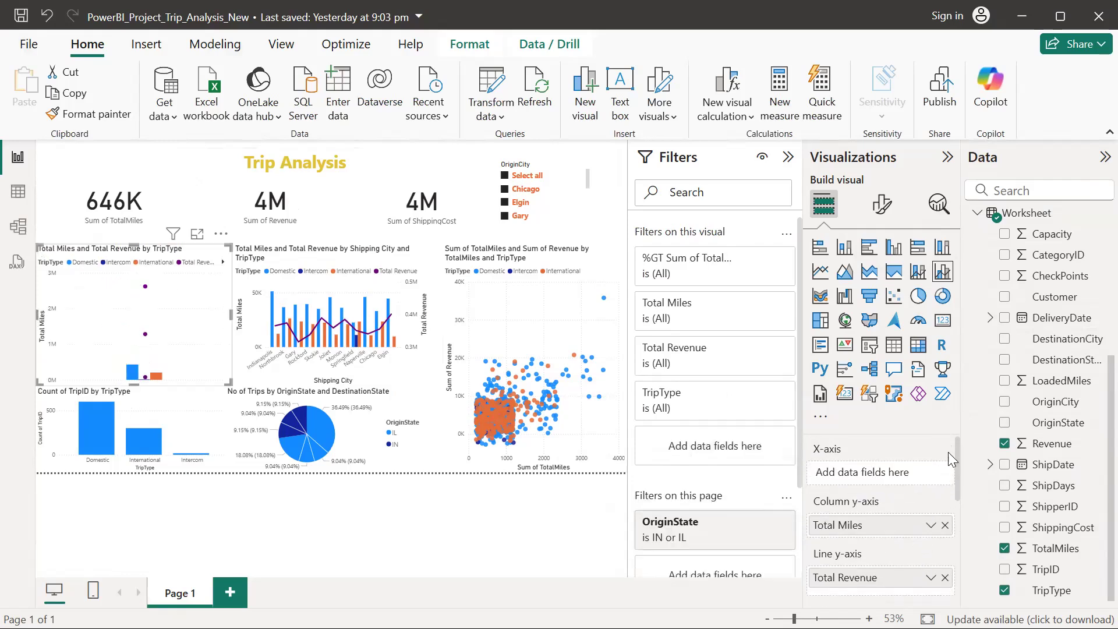
pyautogui.click(1003, 362)
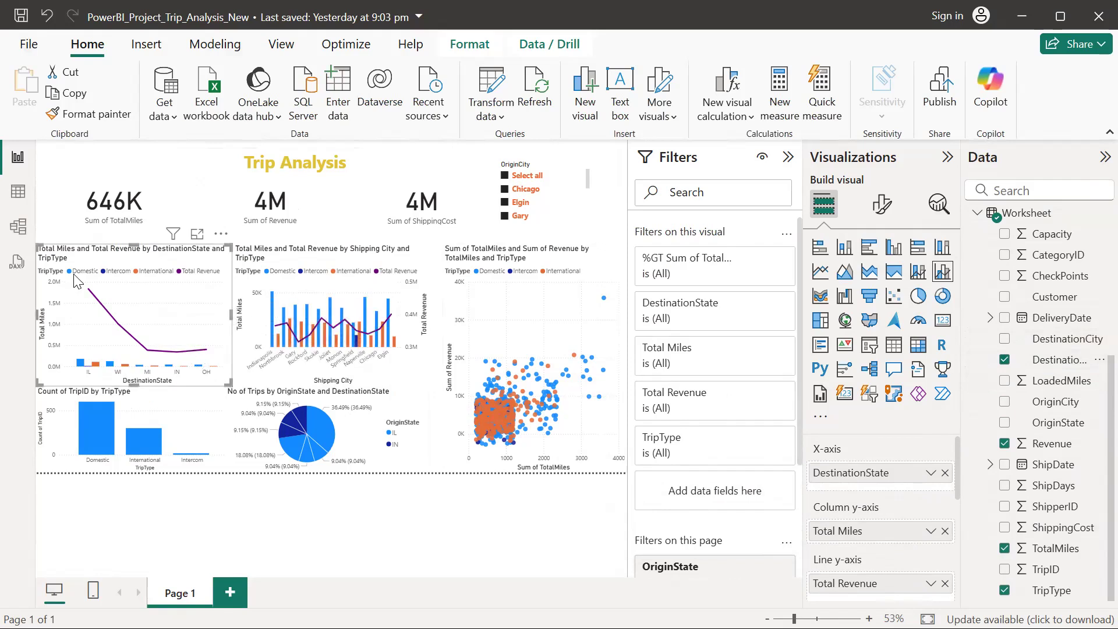
# Replace the Shipping City field with DestinationCity on the x-axis of the miles and revenue by city combo chart.
pyautogui.click(347, 298)
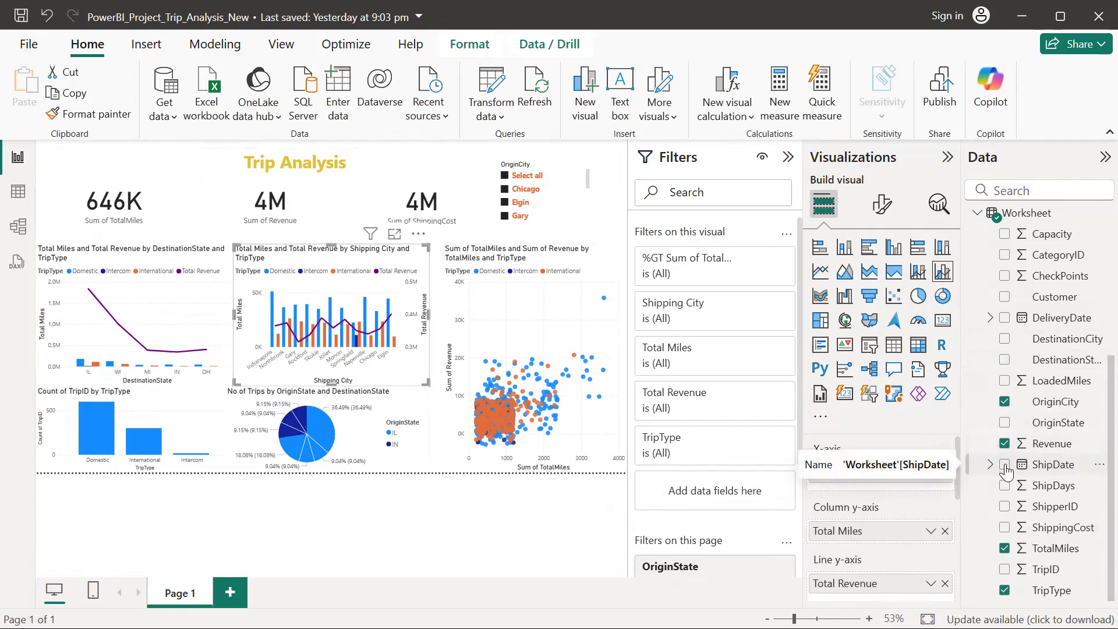
pyautogui.click(1005, 401)
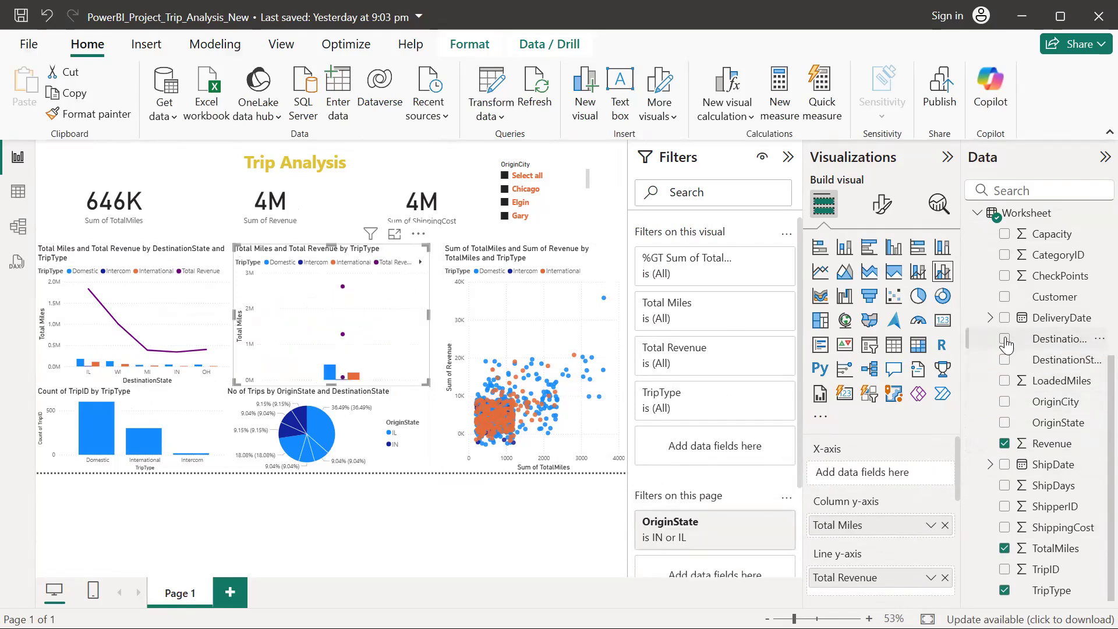
pyautogui.click(1005, 339)
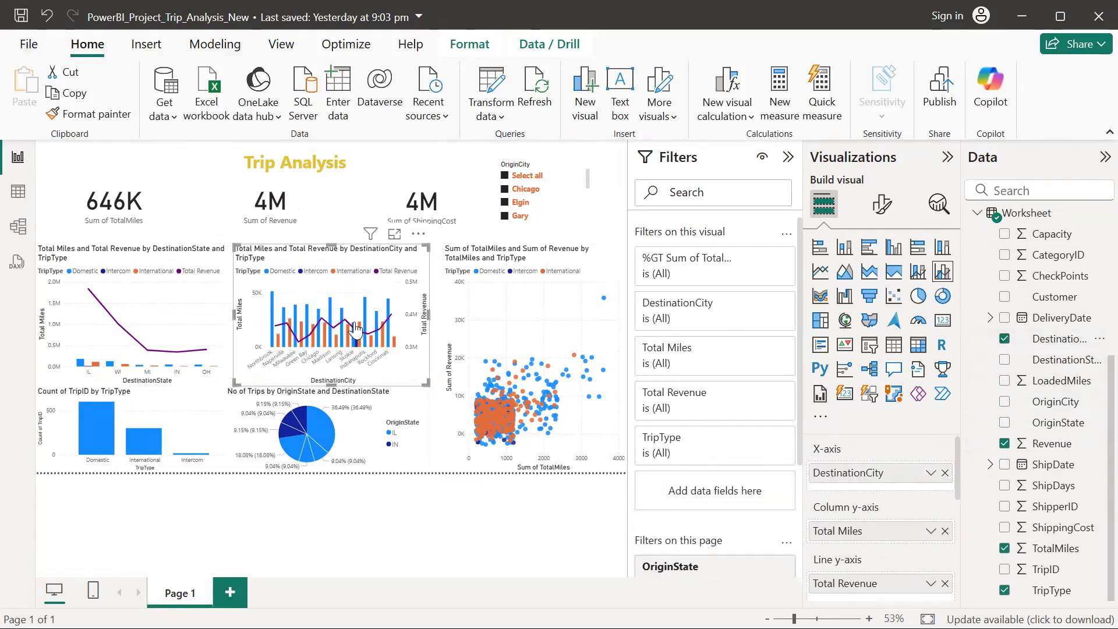
# Make DestinationState the No of Trips pie chart's legend instead of OriginState and check the OH and WI slices.
pyautogui.click(519, 297)
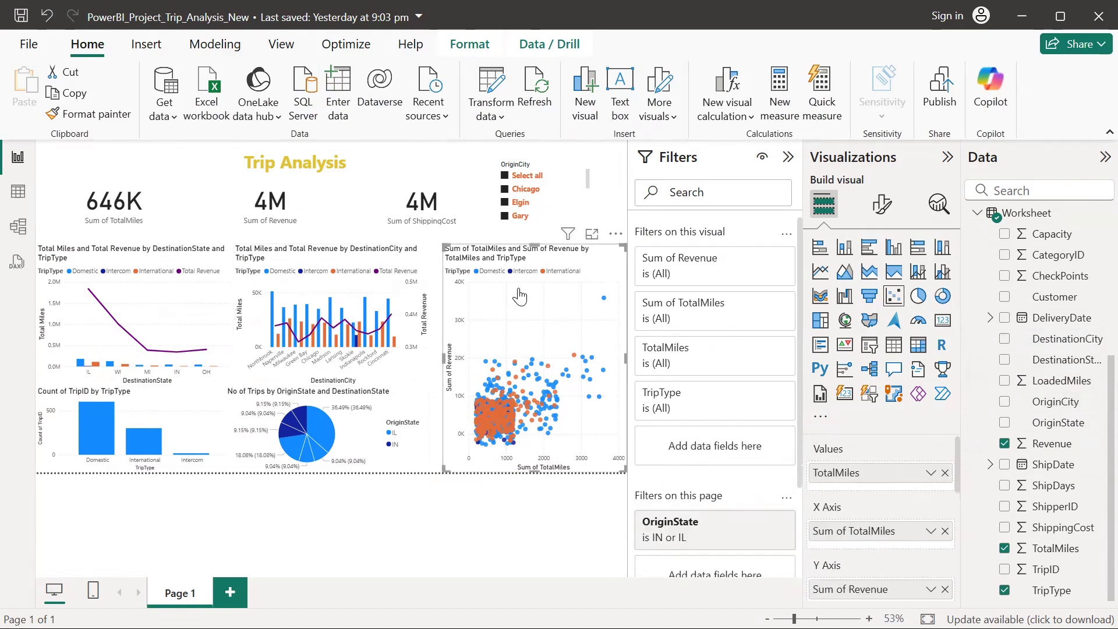
pyautogui.click(162, 420)
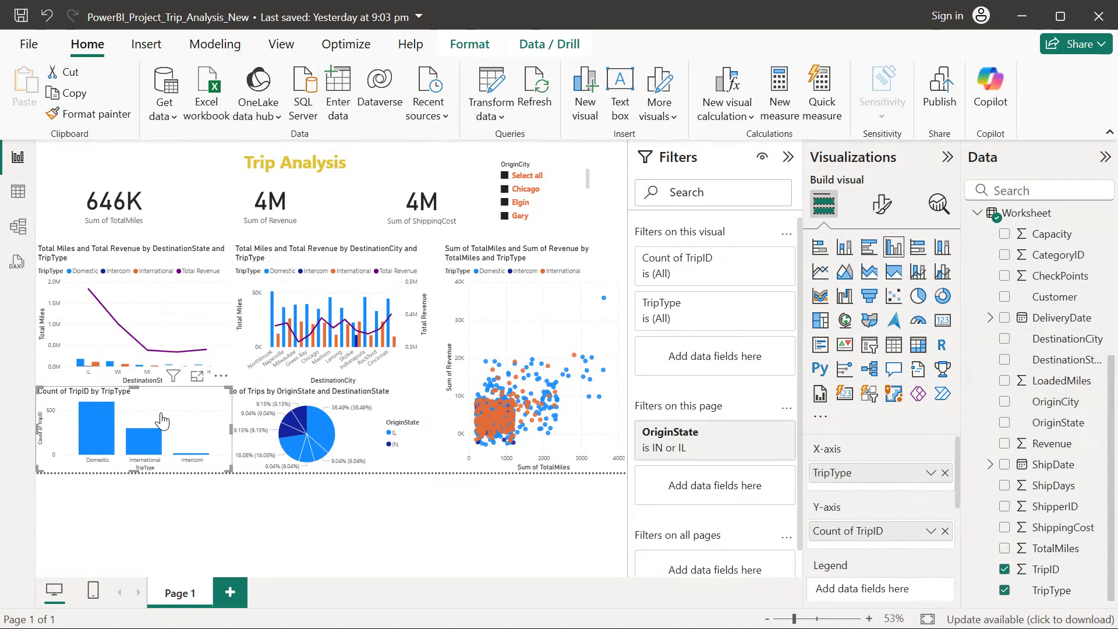
pyautogui.click(353, 431)
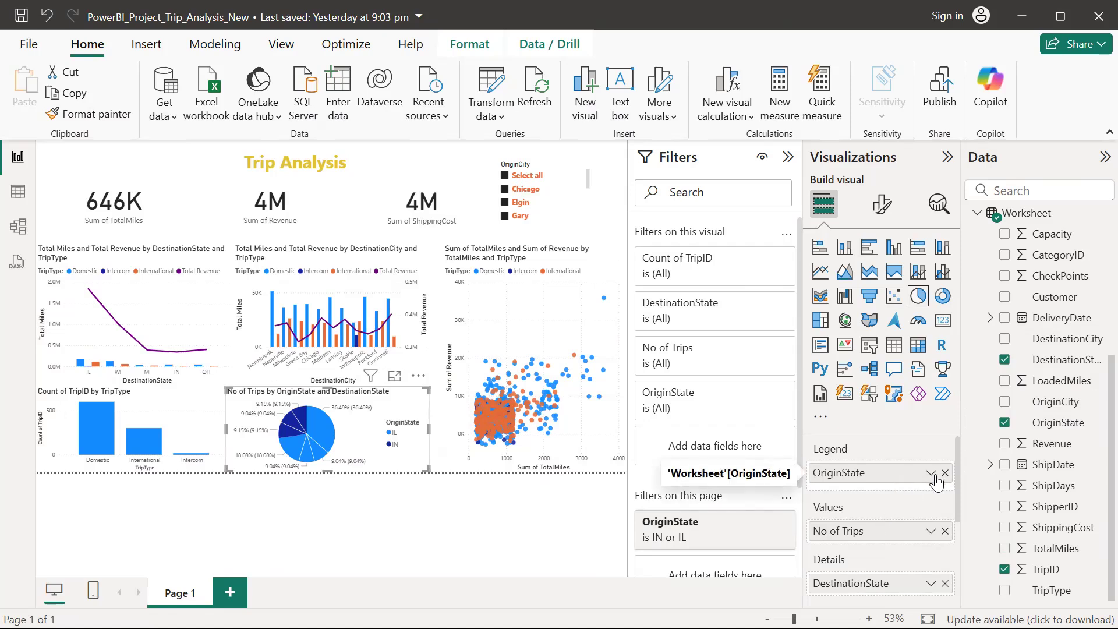
pyautogui.moveTo(873, 584); pyautogui.dragTo(872, 489)
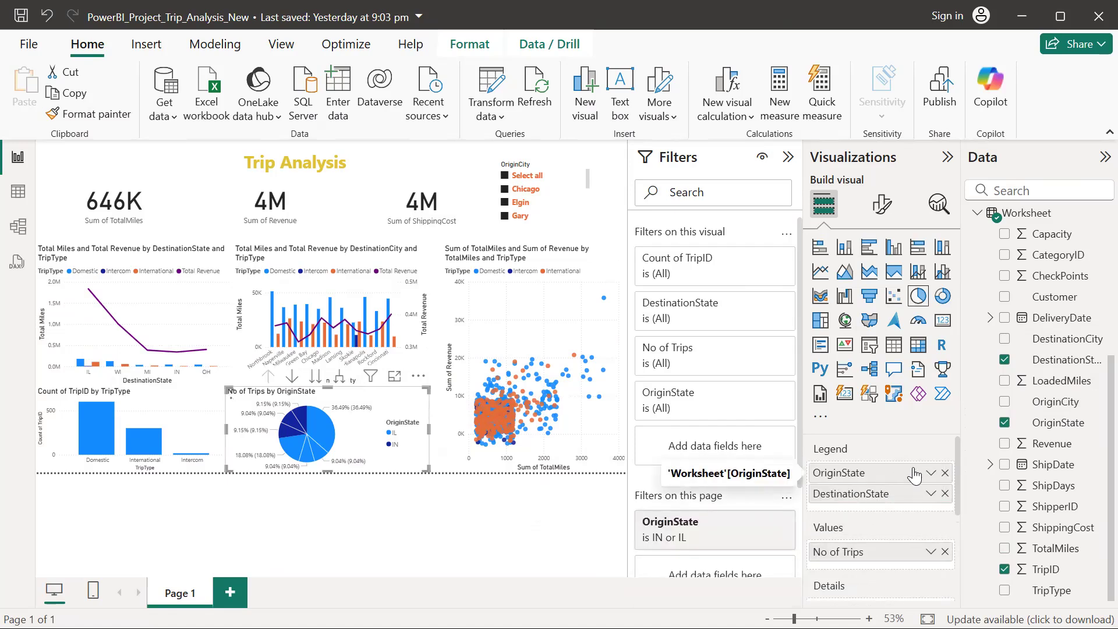
pyautogui.click(943, 472)
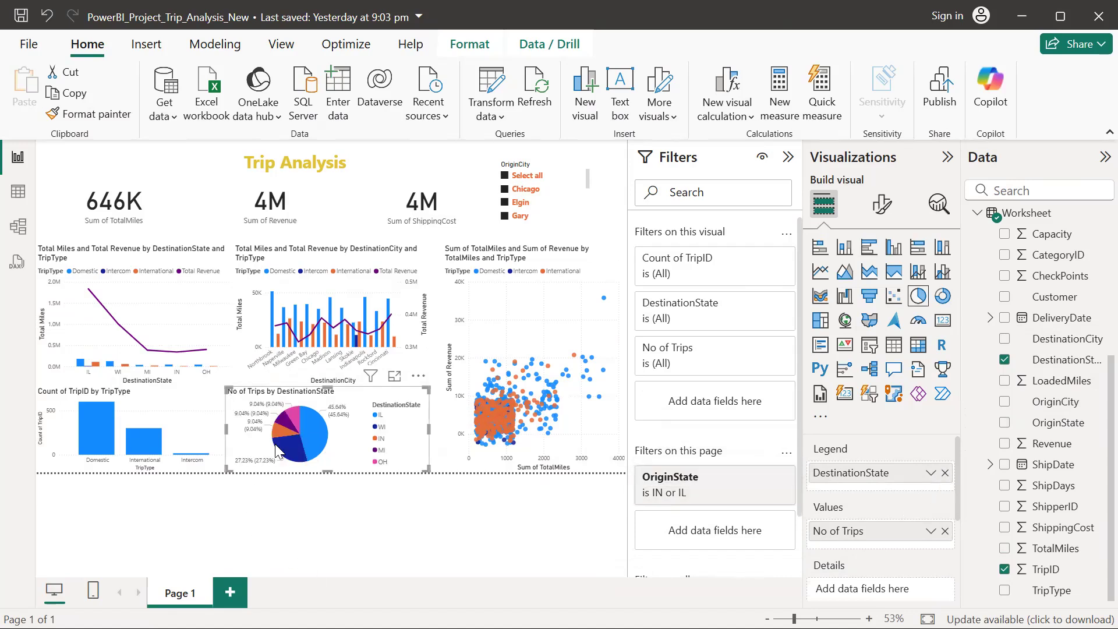
pyautogui.moveTo(289, 420)
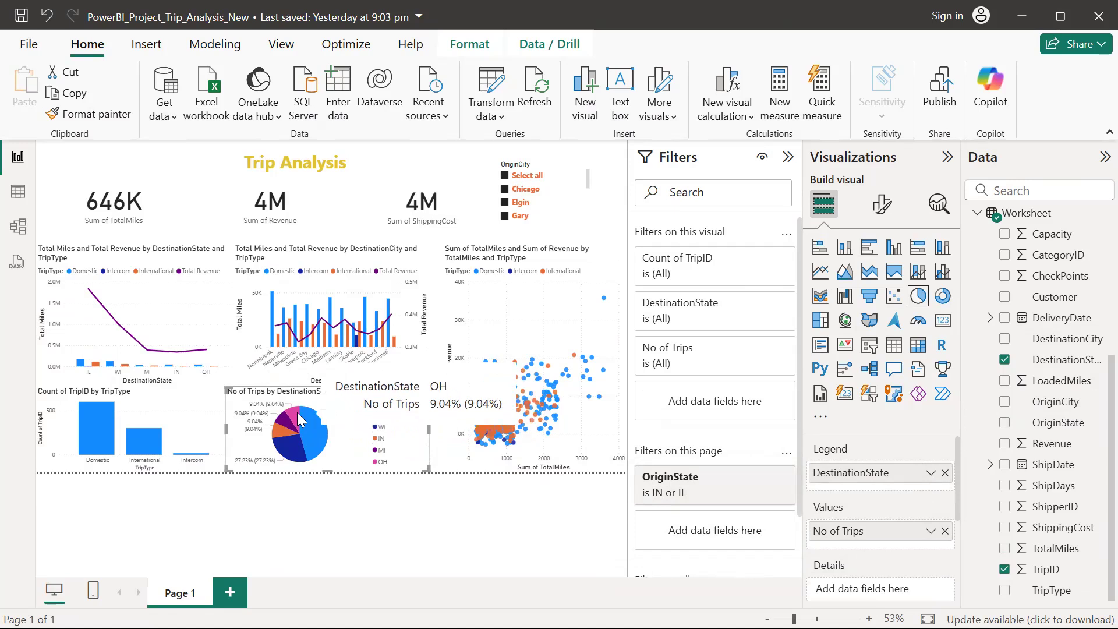
pyautogui.moveTo(297, 451)
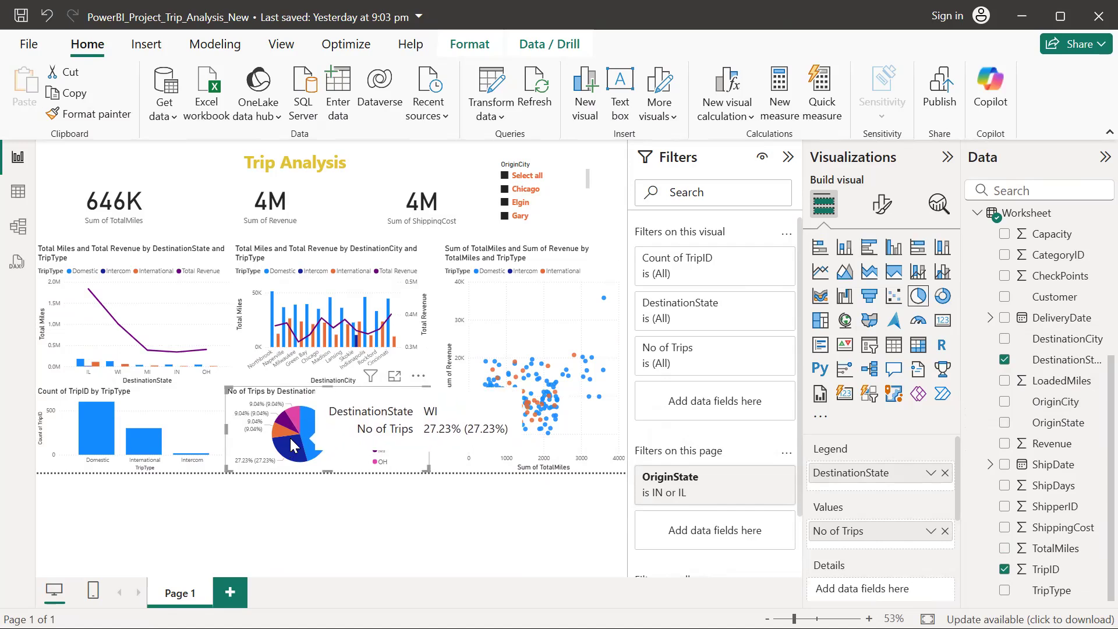
# Check the assignment's requirement list and convert the No of Trips by DestinationState pie chart into a donut chart.
pyautogui.hotkey('alt', 'Tab')
pyautogui.hotkey('alt', 'Tab')
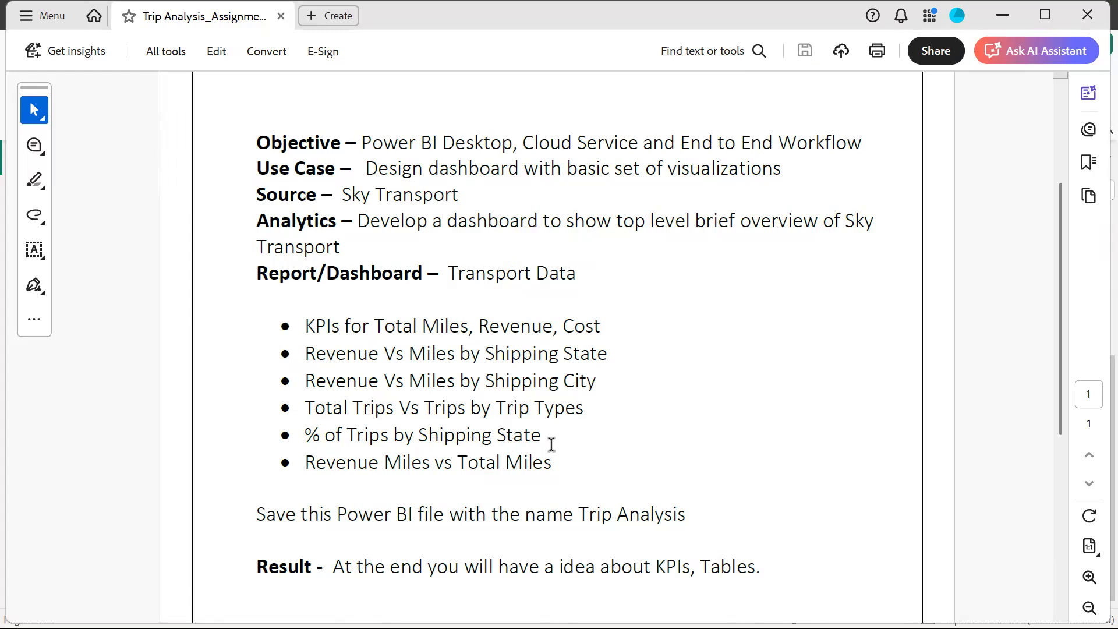
pyautogui.hotkey('alt', 'Tab')
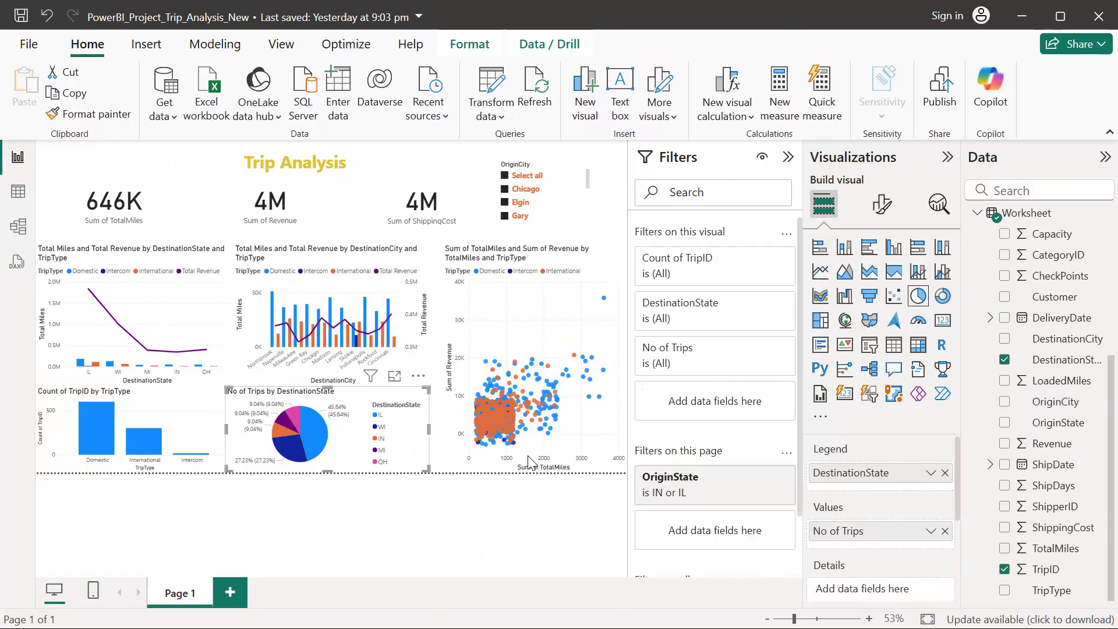
pyautogui.click(309, 451)
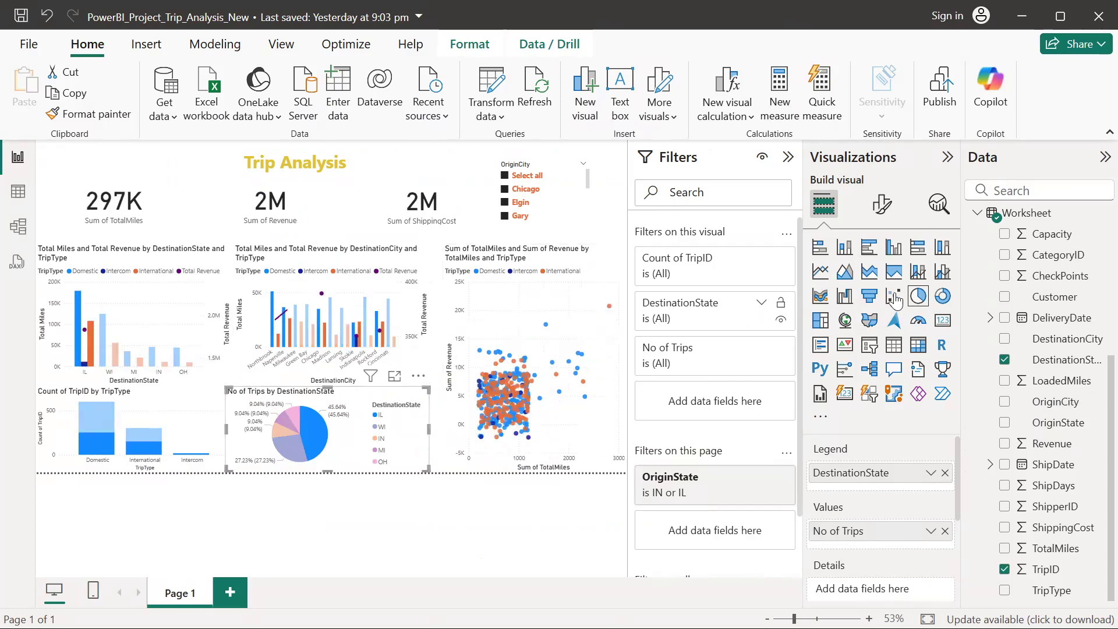
pyautogui.click(939, 297)
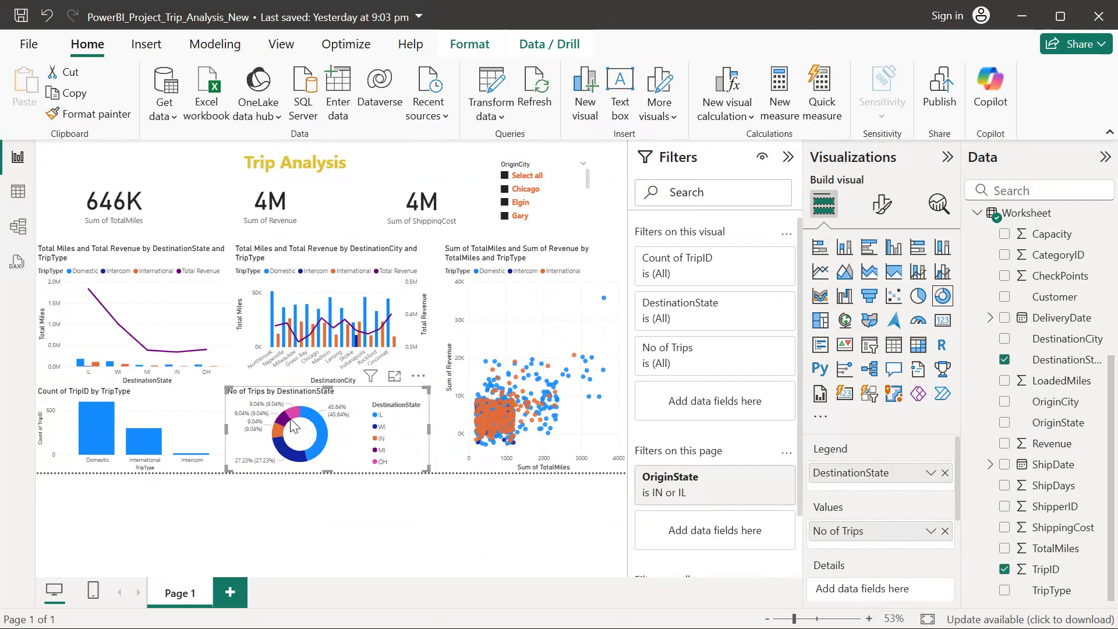
# Review the assignment's Revenue Miles vs Total Miles requirement and add TotalMiles as the scatter chart's bubble size.
pyautogui.click(575, 438)
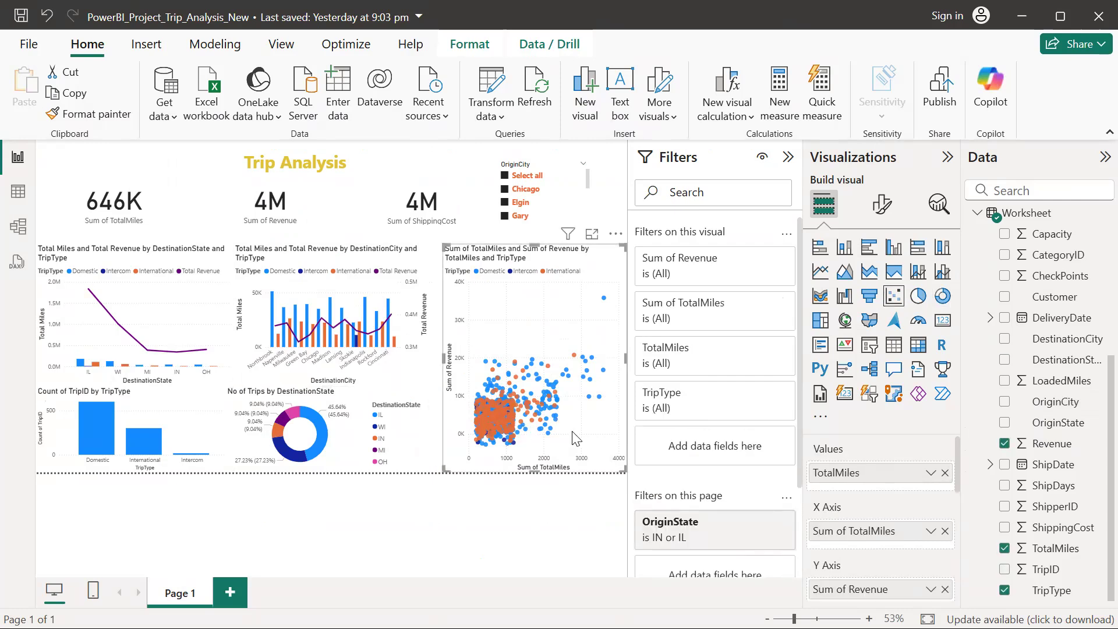
pyautogui.hotkey('alt', 'Tab')
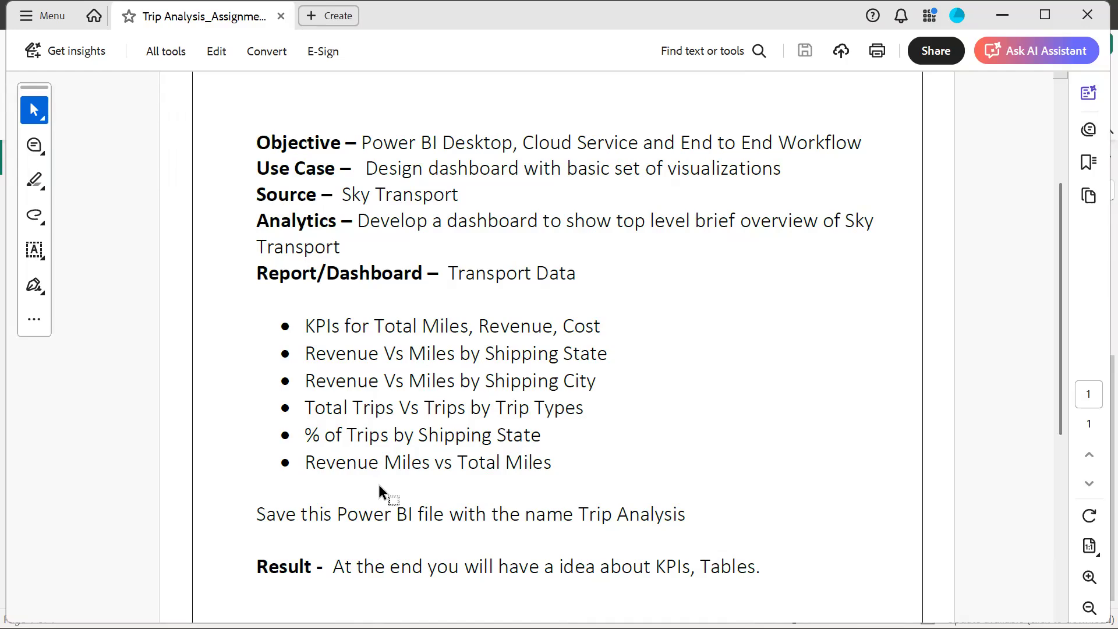
pyautogui.hotkey('alt', 'Tab')
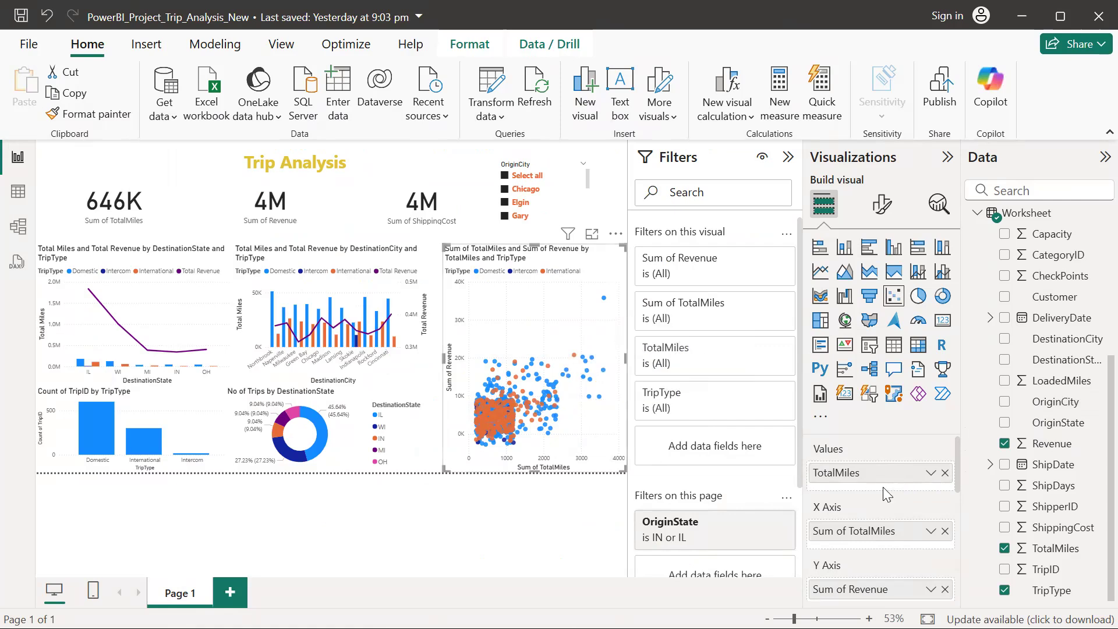
pyautogui.scroll(-3, 884, 487)
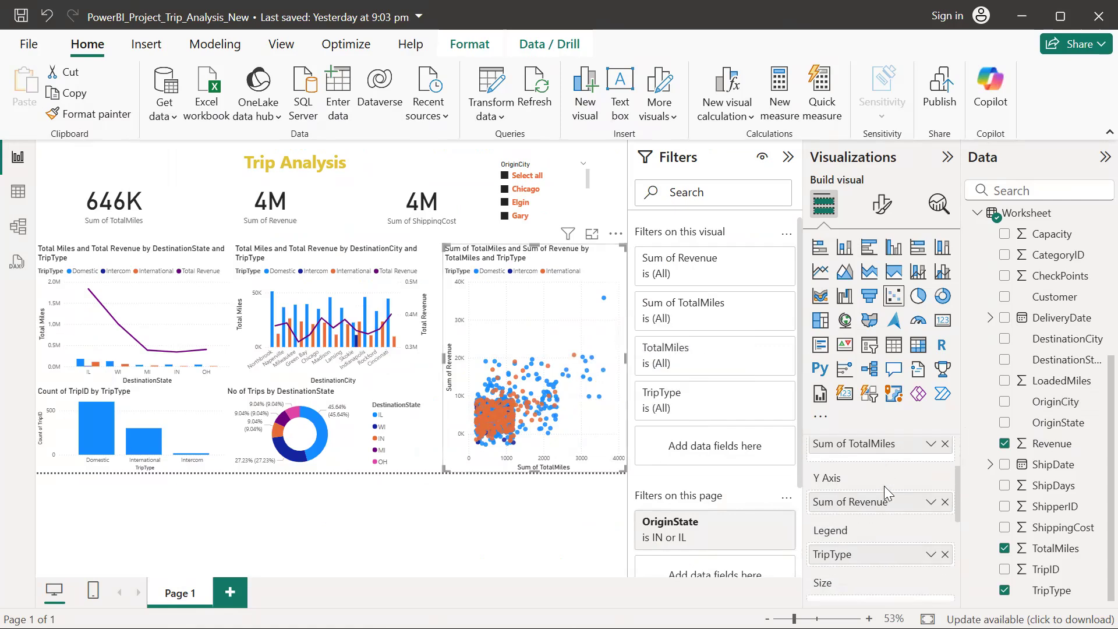
pyautogui.scroll(-3, 884, 485)
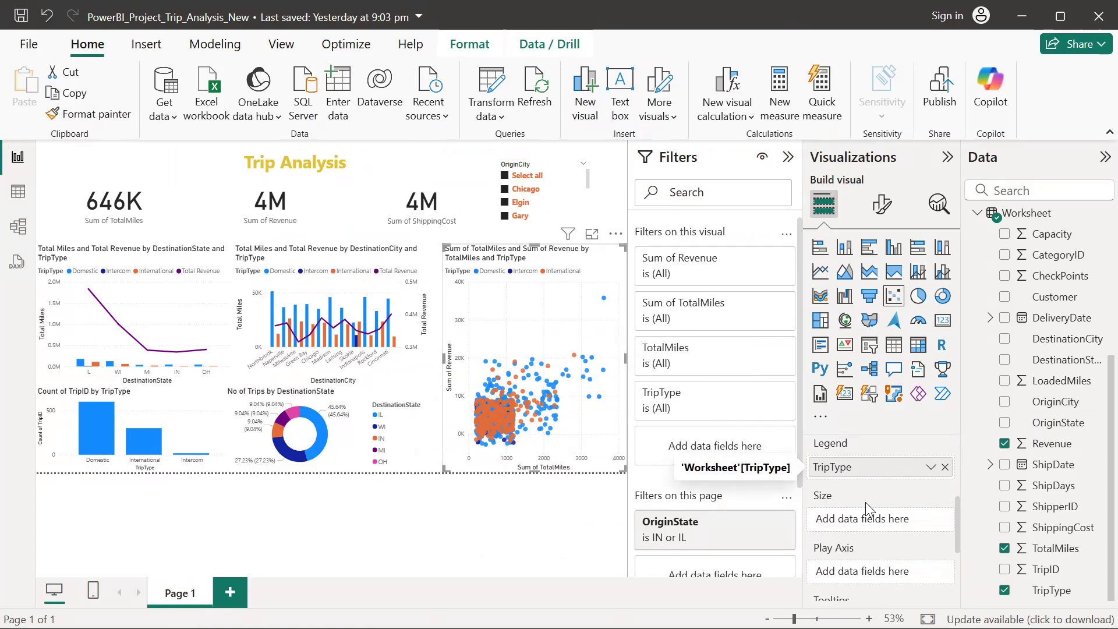
pyautogui.moveTo(1043, 550); pyautogui.dragTo(883, 524)
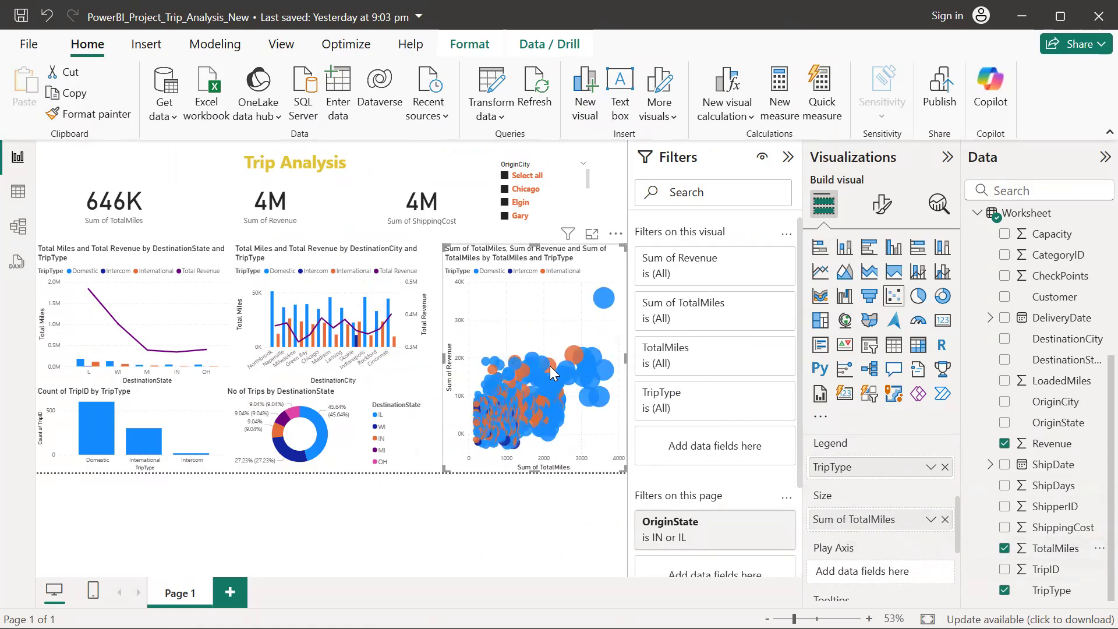
# Examine the scatter chart's TotalMiles field options and individual bubble details against the assignment's requirements.
pyautogui.moveTo(539, 380)
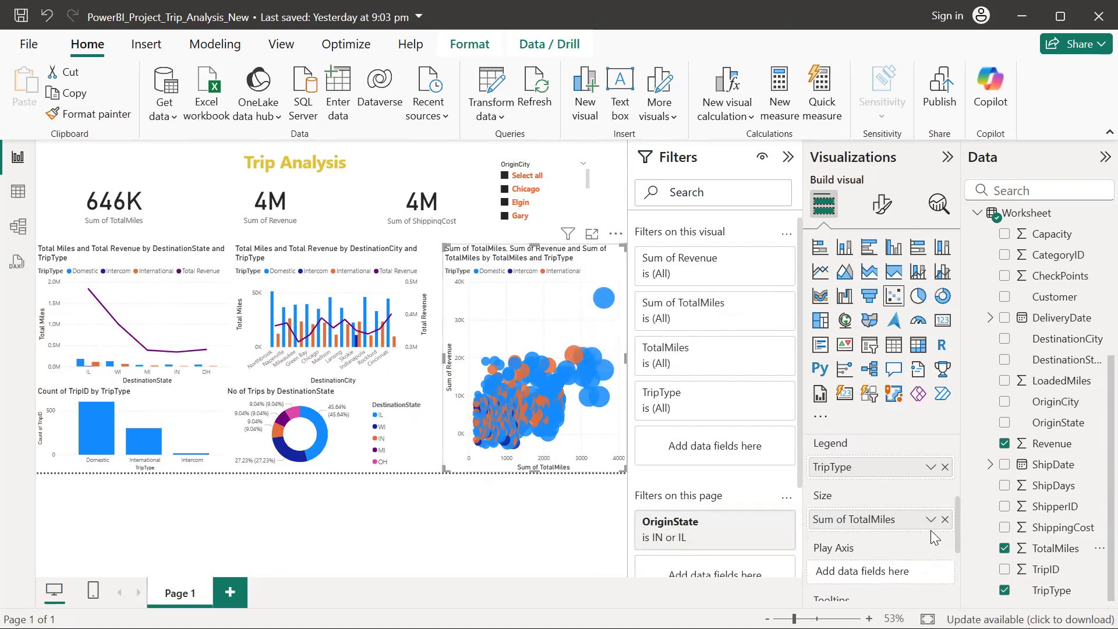
pyautogui.scroll(3, 928, 507)
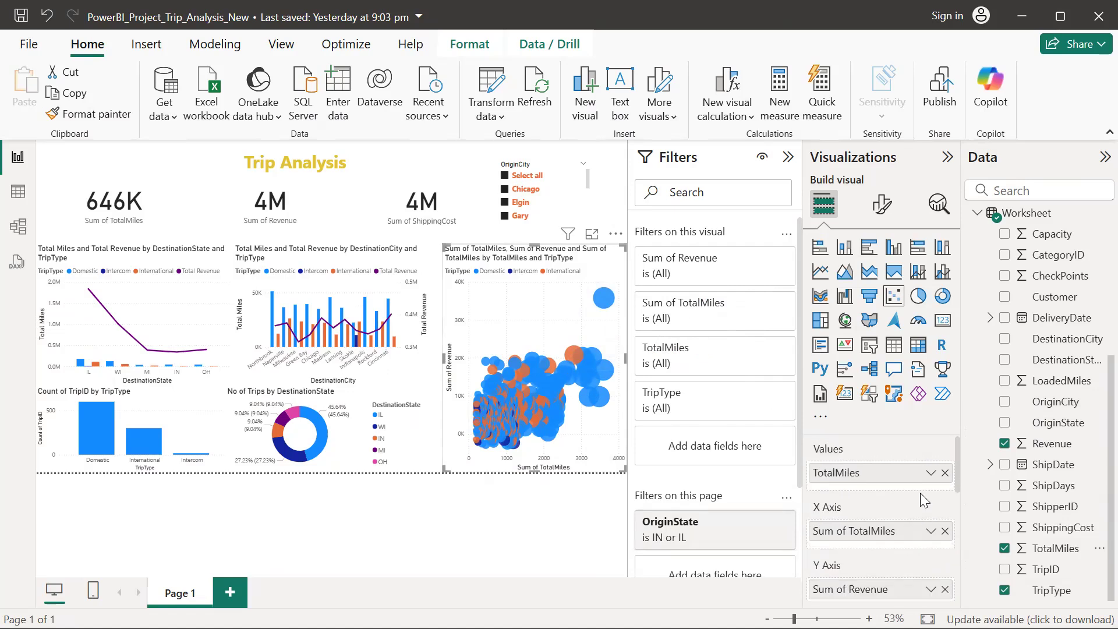
pyautogui.click(926, 471)
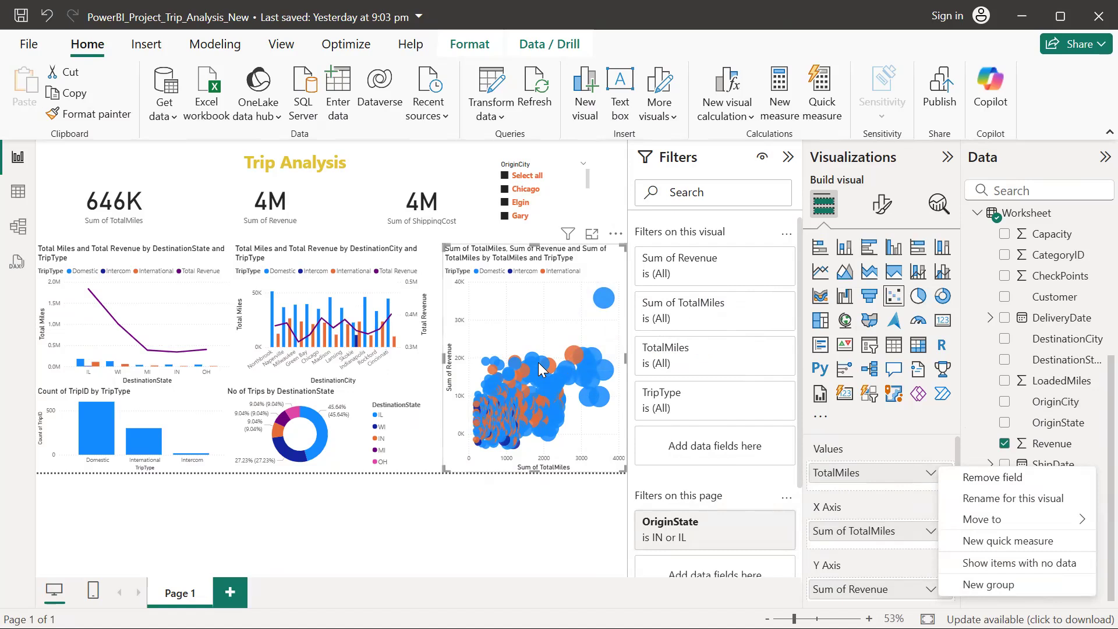
pyautogui.click(520, 328)
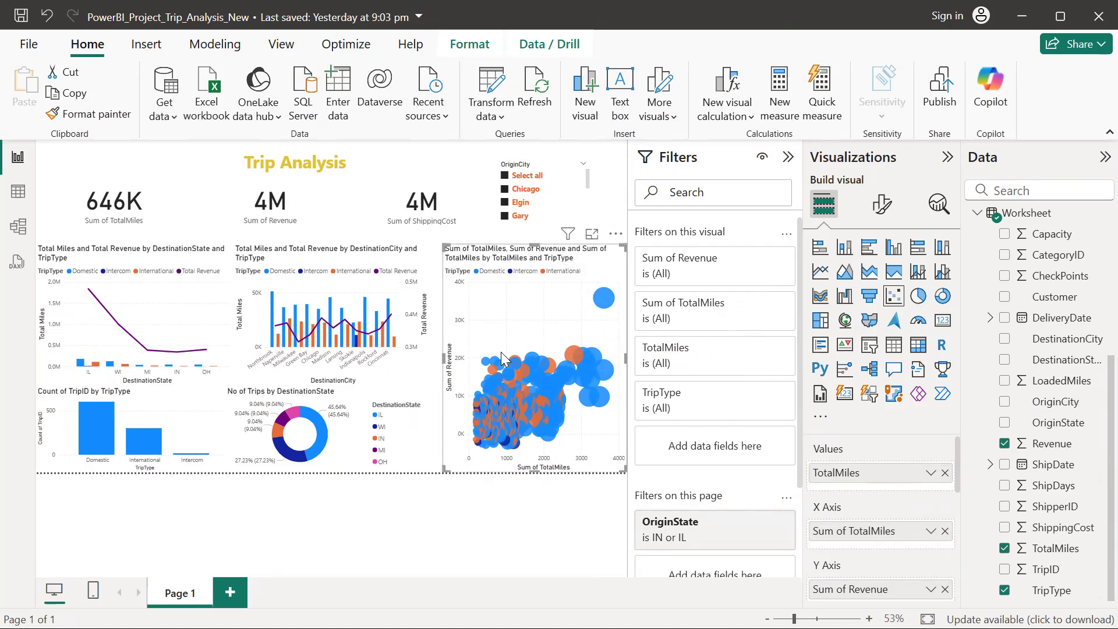
pyautogui.hotkey('alt', 'Tab')
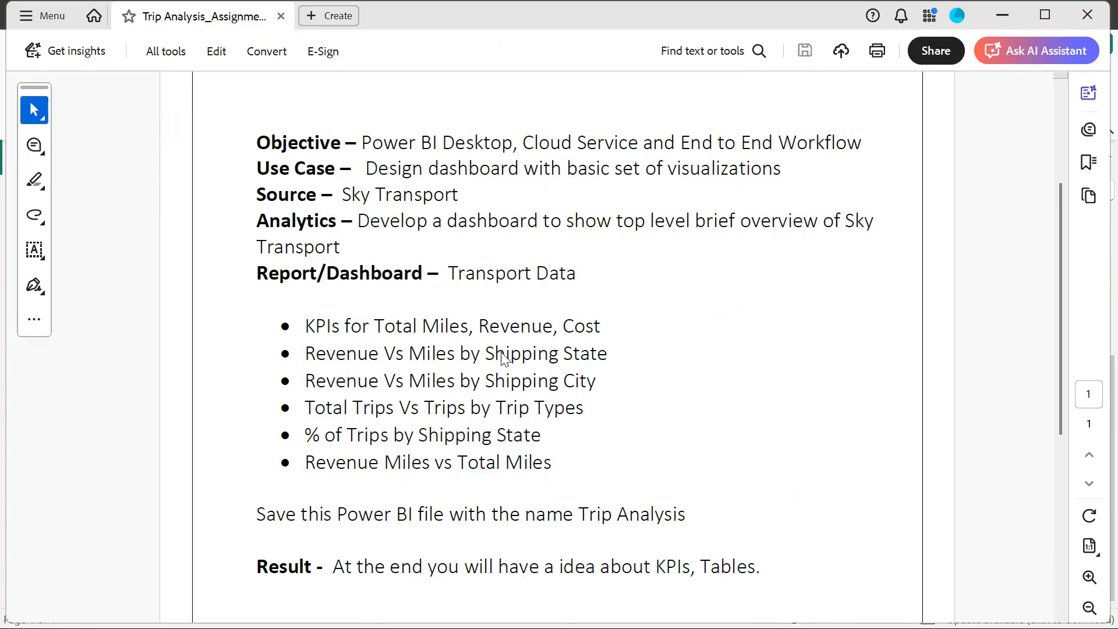
pyautogui.hotkey('alt', 'Tab')
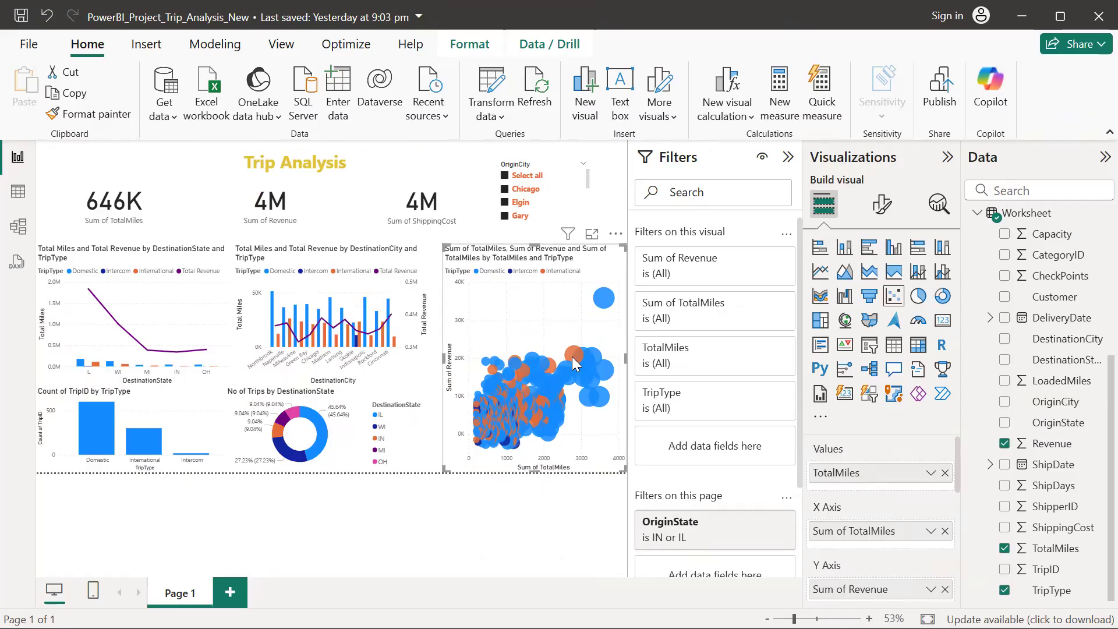
pyautogui.moveTo(574, 364)
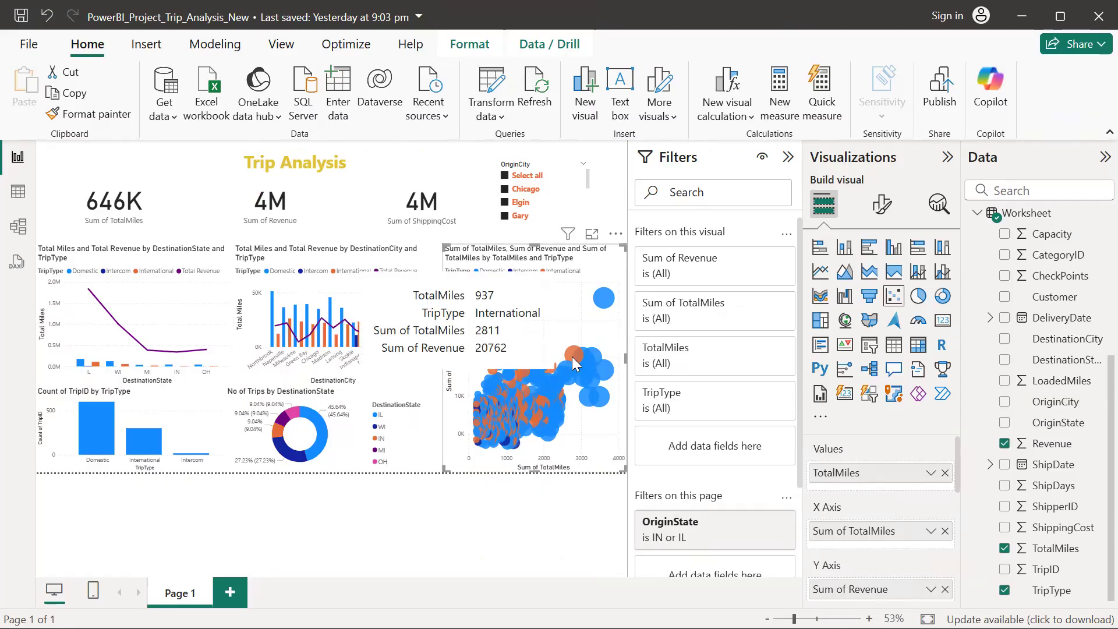
pyautogui.moveTo(606, 306)
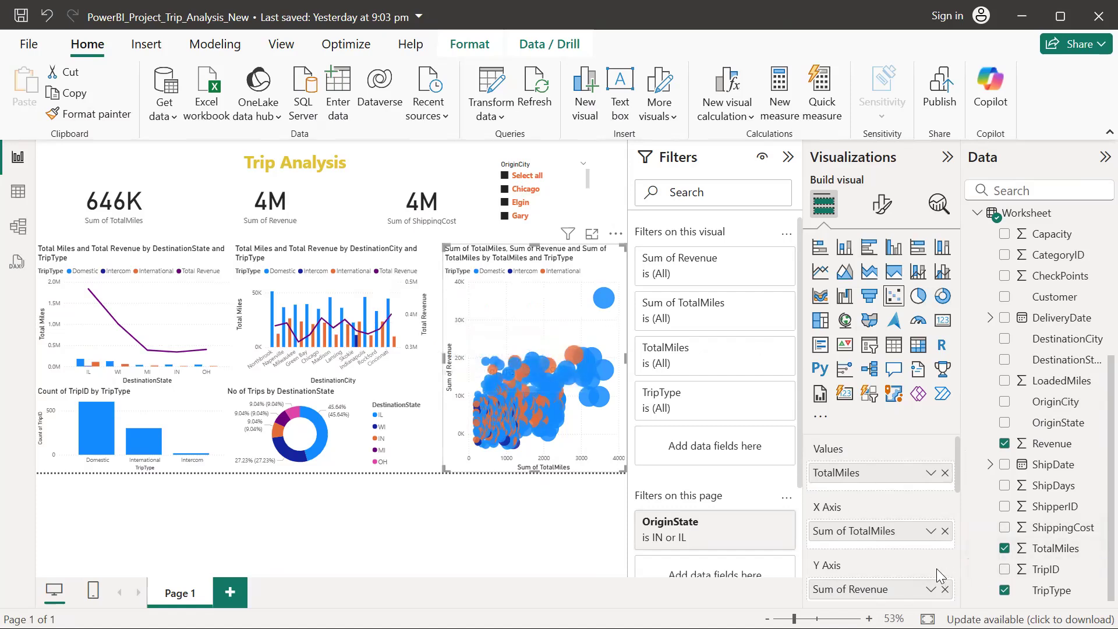
# Remove TripType from the scatter chart's legend and add it back.
pyautogui.scroll(-3, 936, 530)
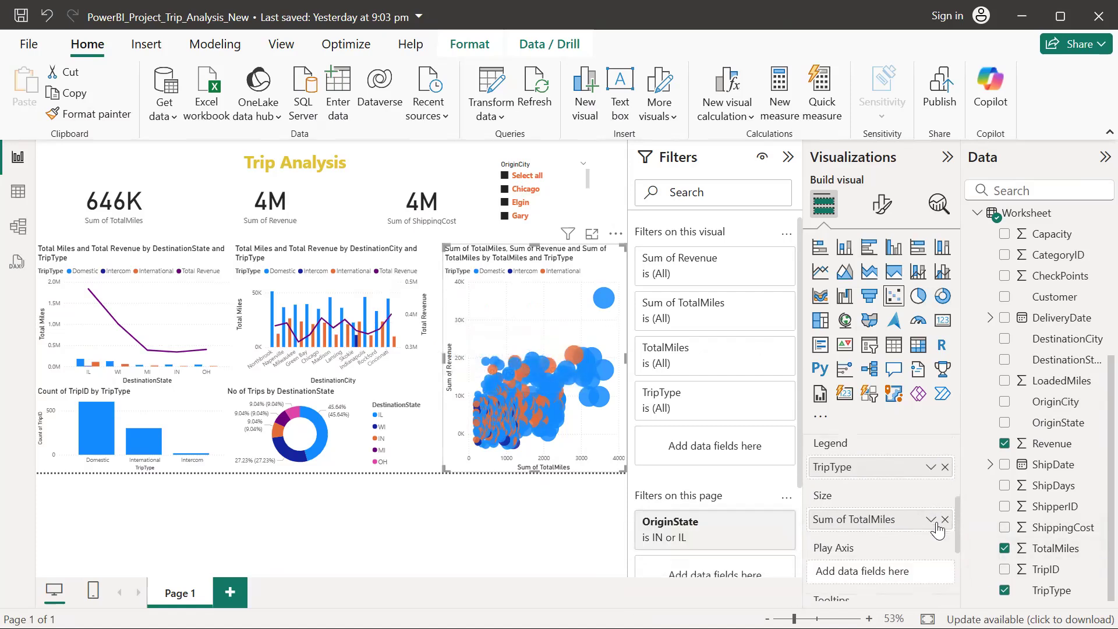
pyautogui.click(944, 466)
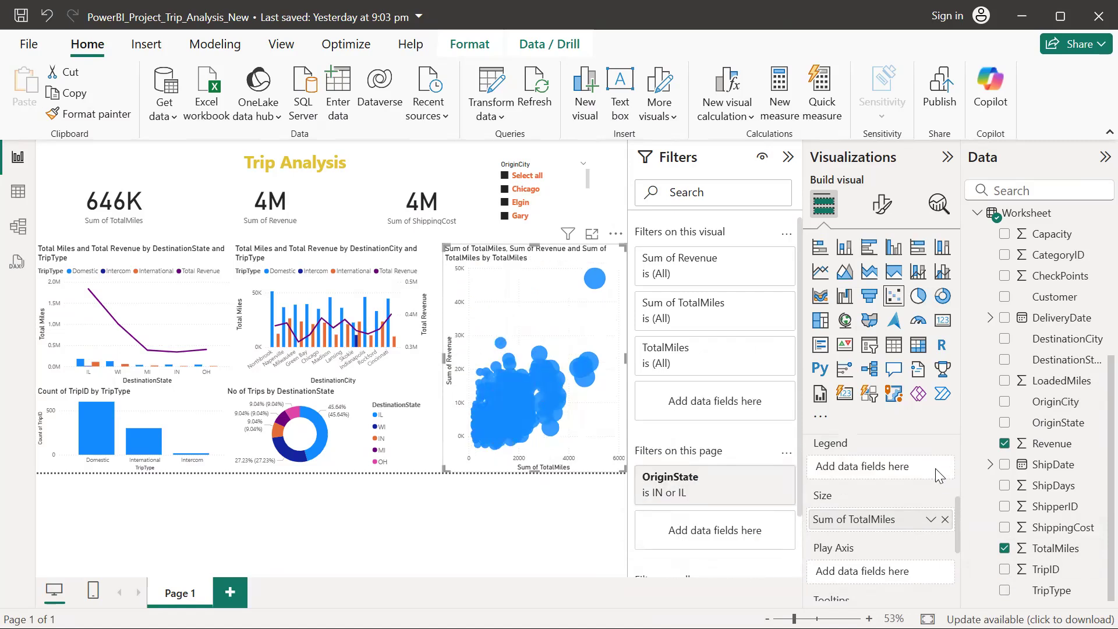
pyautogui.moveTo(1057, 596); pyautogui.dragTo(918, 475)
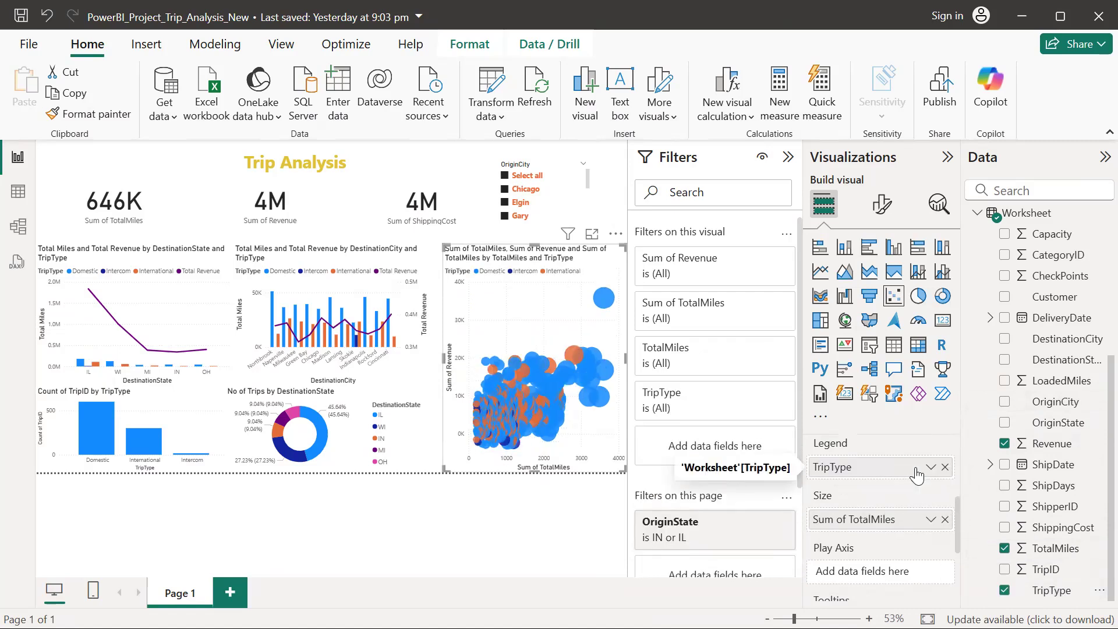